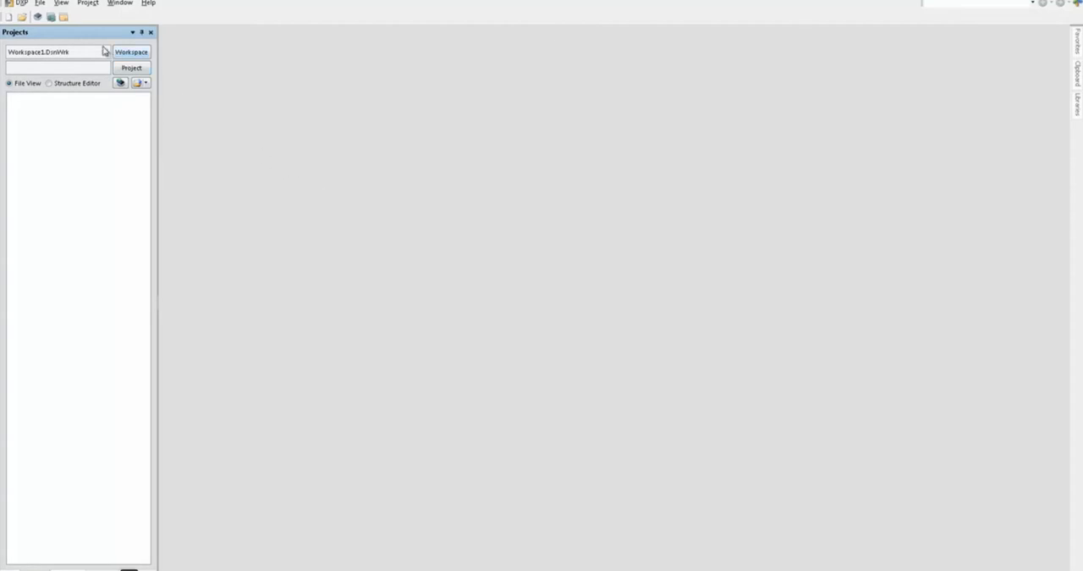
Step: Create a new PCB document
{"action": "left_click", "coordinate": [40, 3]}
{"action": "mouse_move", "coordinate": [49, 17]}
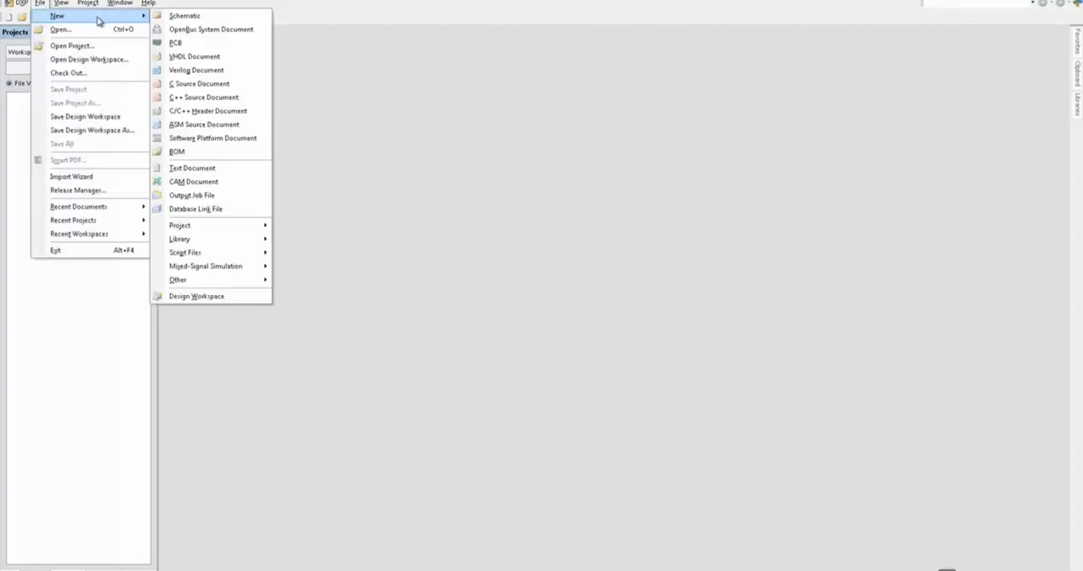
{"action": "left_click", "coordinate": [185, 44]}
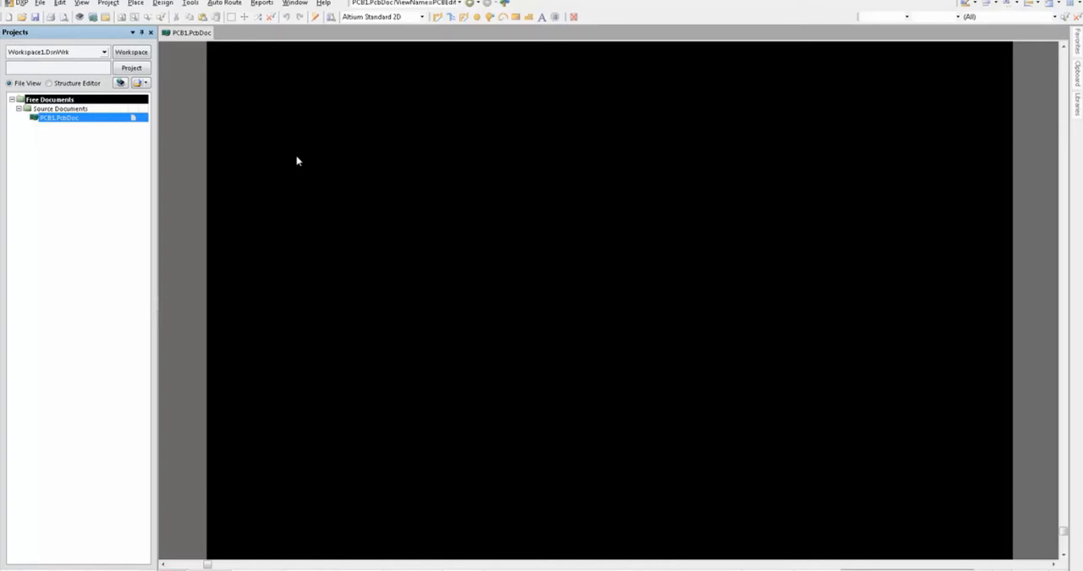
Step: Add a new electrical clearance rule to the PCB design rules and name it Clearance_DXF
{"action": "left_click", "coordinate": [163, 4]}
{"action": "left_click", "coordinate": [176, 45]}
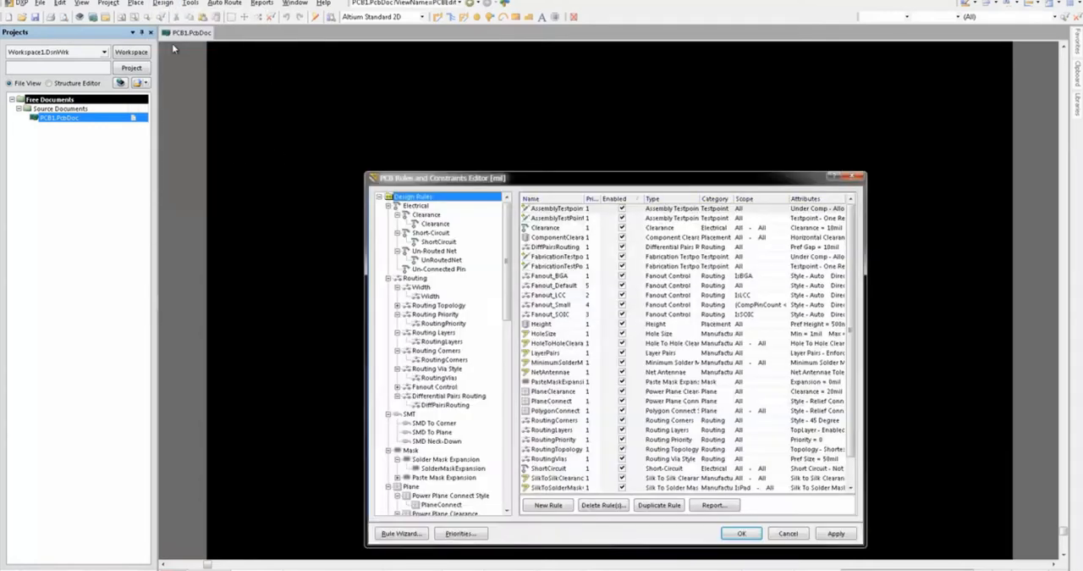
{"action": "right_click", "coordinate": [439, 217]}
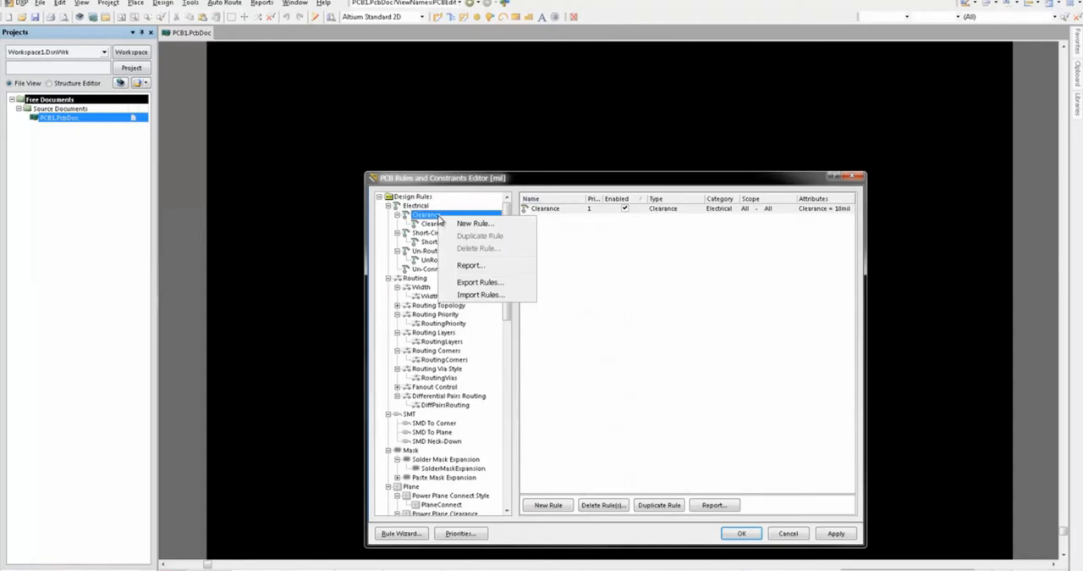
{"action": "left_click", "coordinate": [457, 223]}
{"action": "left_click", "coordinate": [464, 224]}
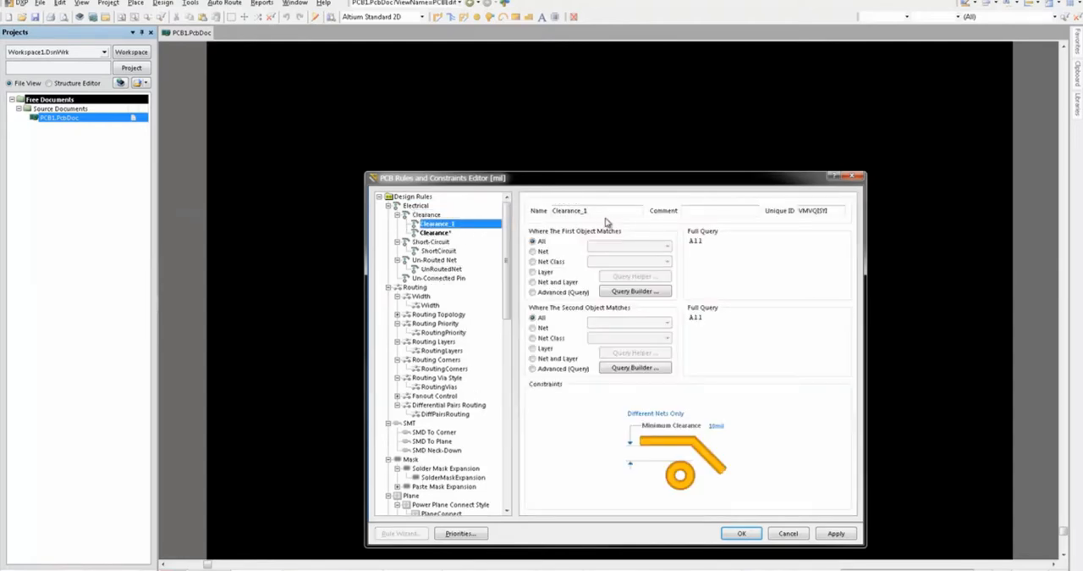
{"action": "double_click", "coordinate": [607, 214]}
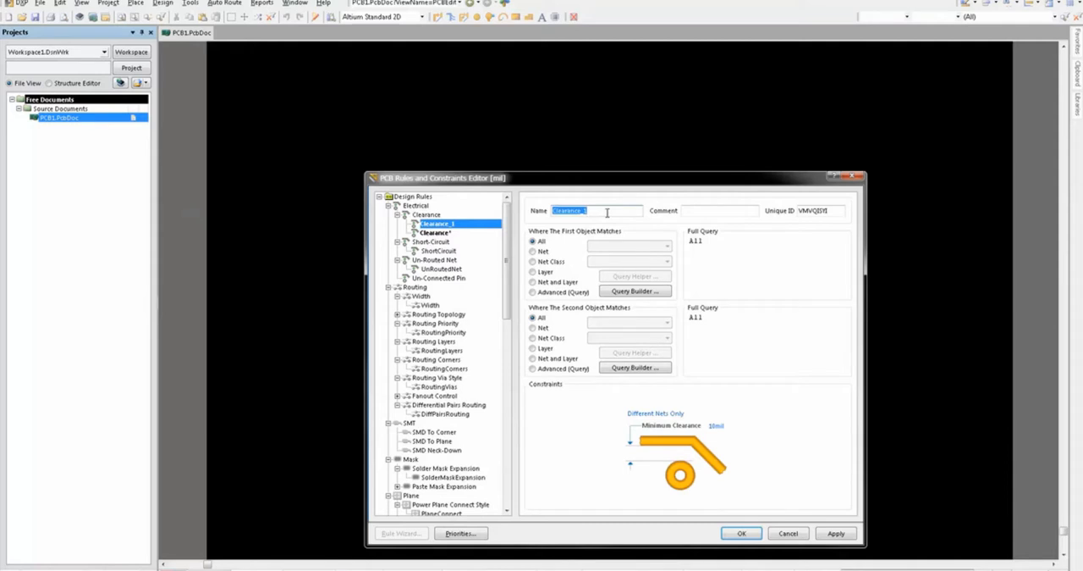
{"action": "left_click", "coordinate": [607, 213]}
Step: Build the first object's query for the Clearance_DXF rule with the condition In Any Polygon
{"action": "left_click", "coordinate": [629, 292]}
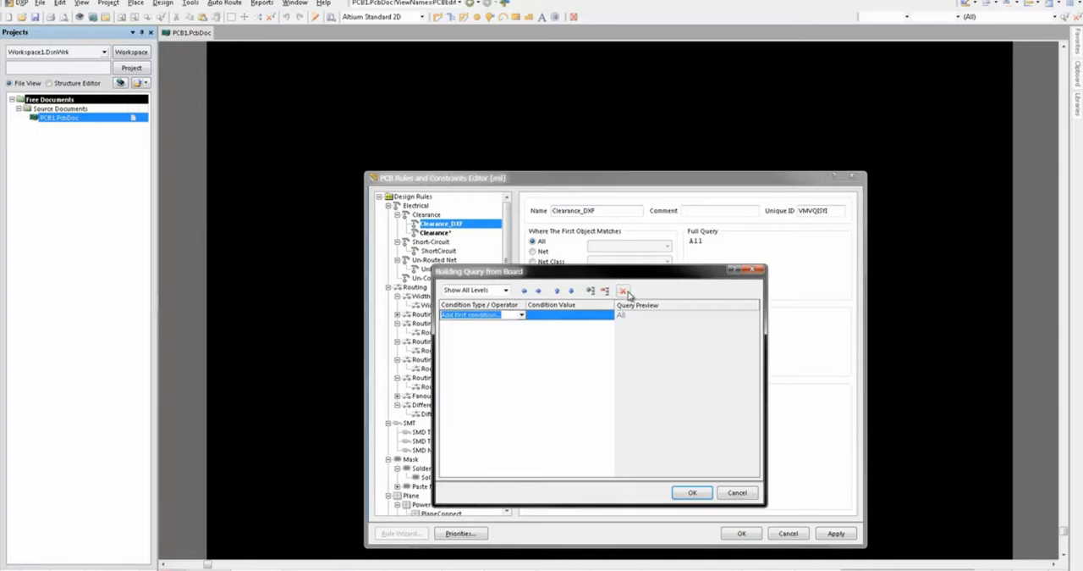
{"action": "left_click", "coordinate": [521, 315]}
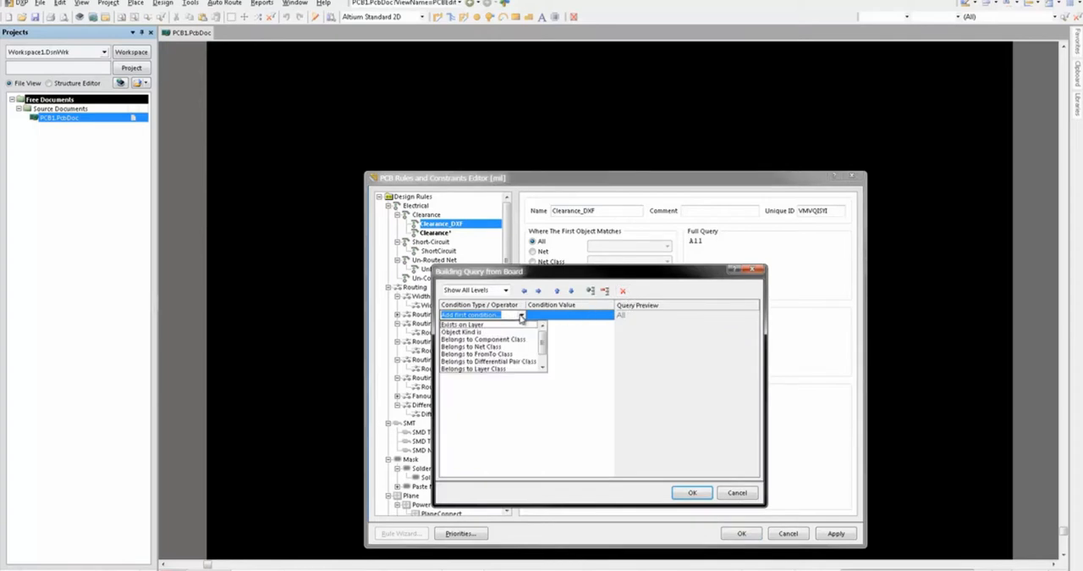
{"action": "left_click_drag", "start_coordinate": [543, 348], "coordinate": [545, 361]}
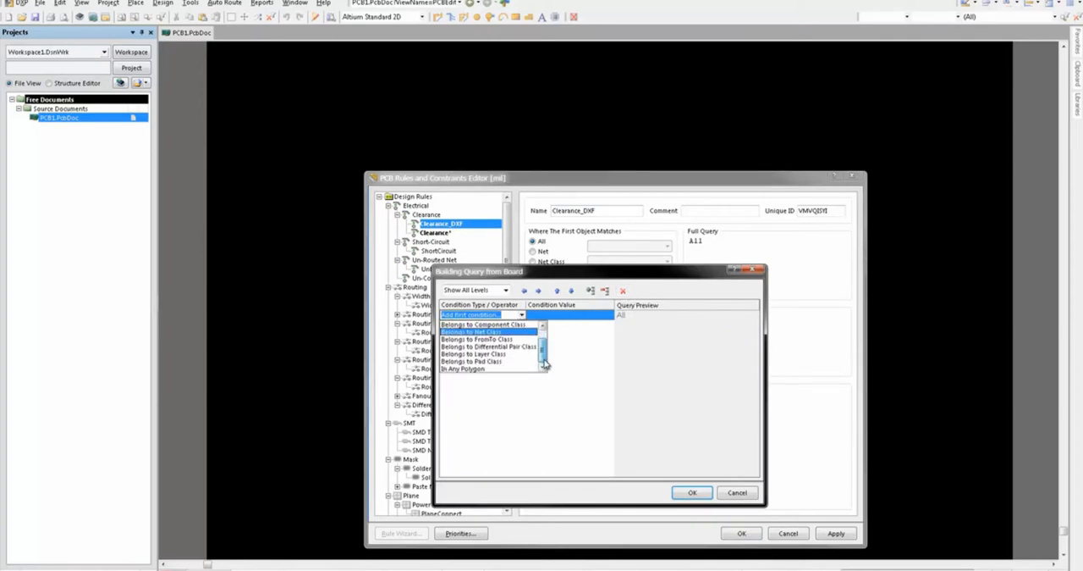
{"action": "left_click", "coordinate": [518, 370]}
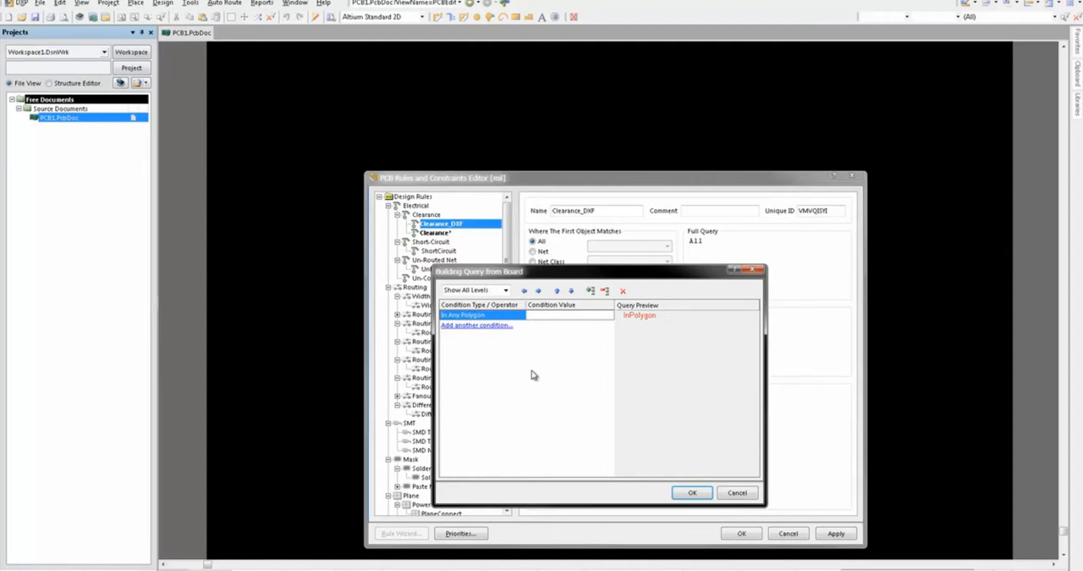
{"action": "left_click", "coordinate": [690, 493]}
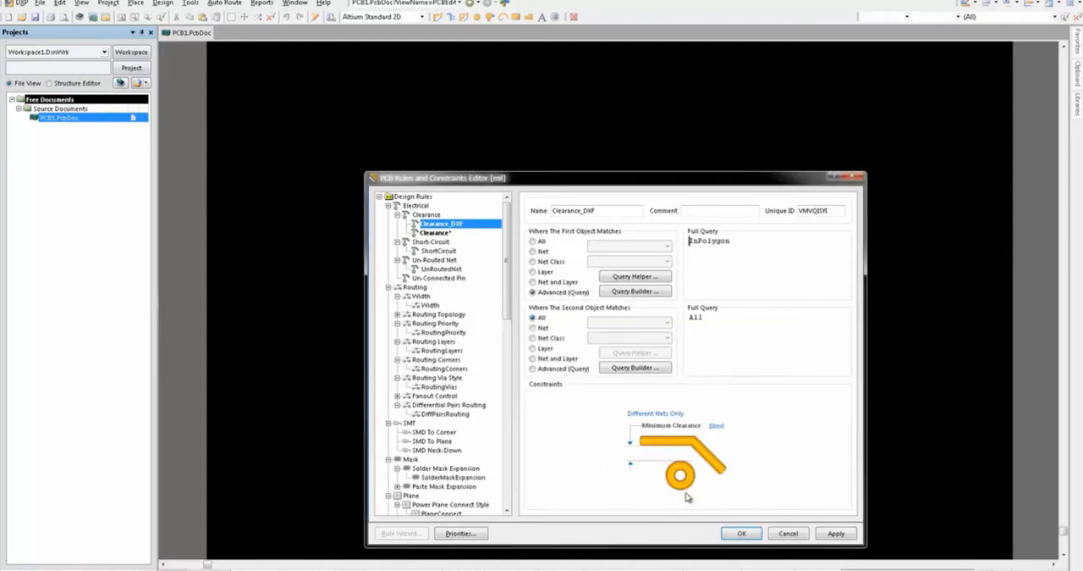
Step: Build the second object's query with two Object Kind is conditions, one for Arc and one for Track
{"action": "left_click", "coordinate": [635, 367]}
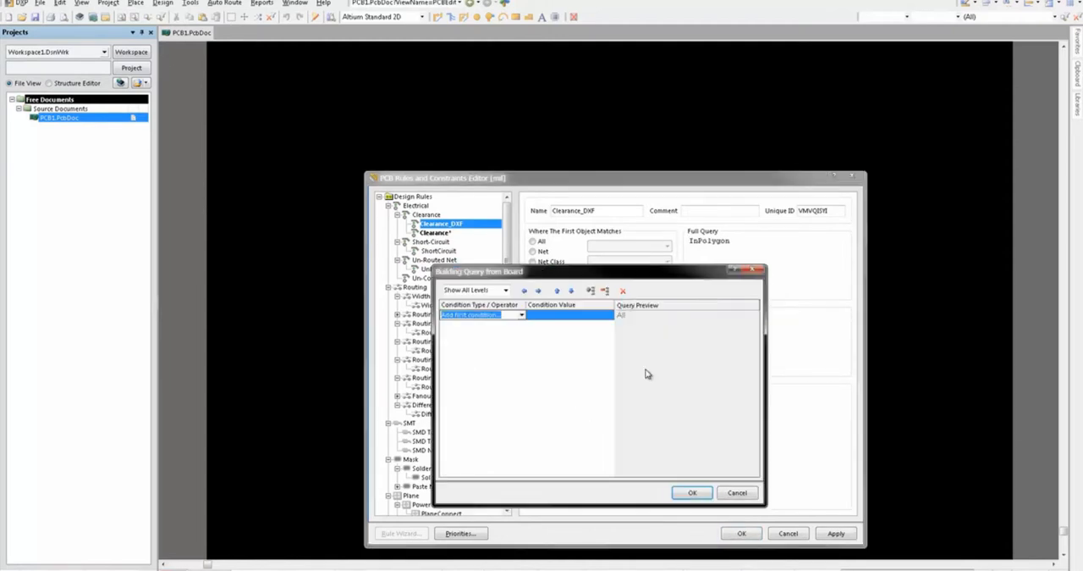
{"action": "left_click", "coordinate": [523, 315]}
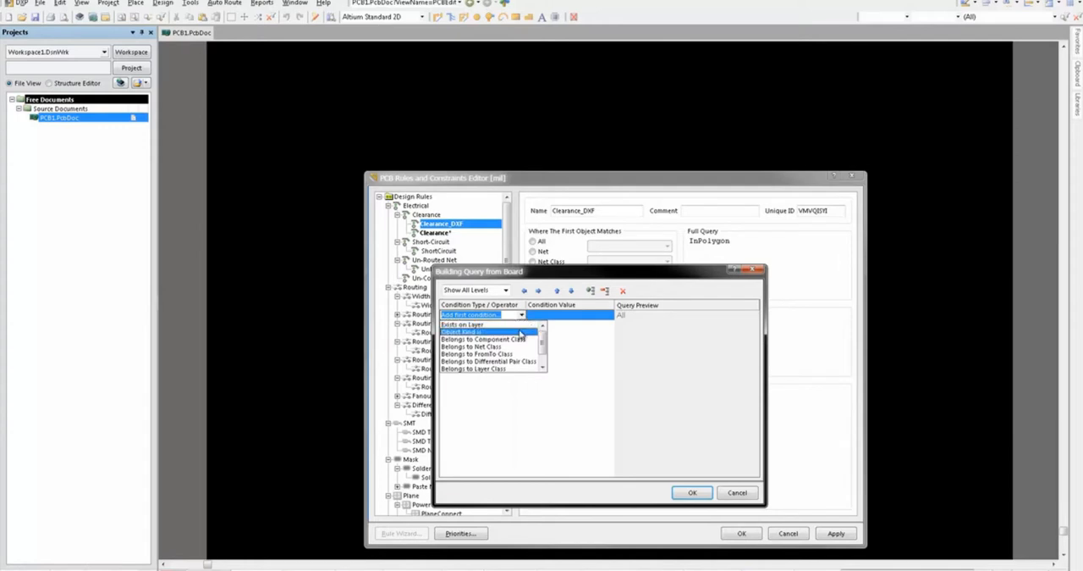
{"action": "left_click", "coordinate": [520, 333]}
{"action": "left_click", "coordinate": [506, 329]}
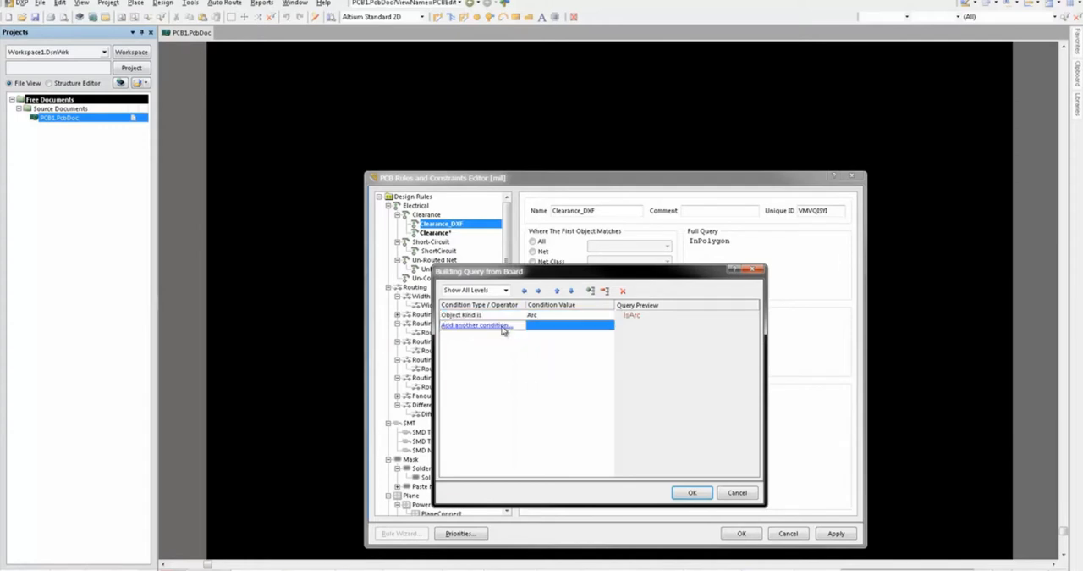
{"action": "left_click", "coordinate": [522, 327]}
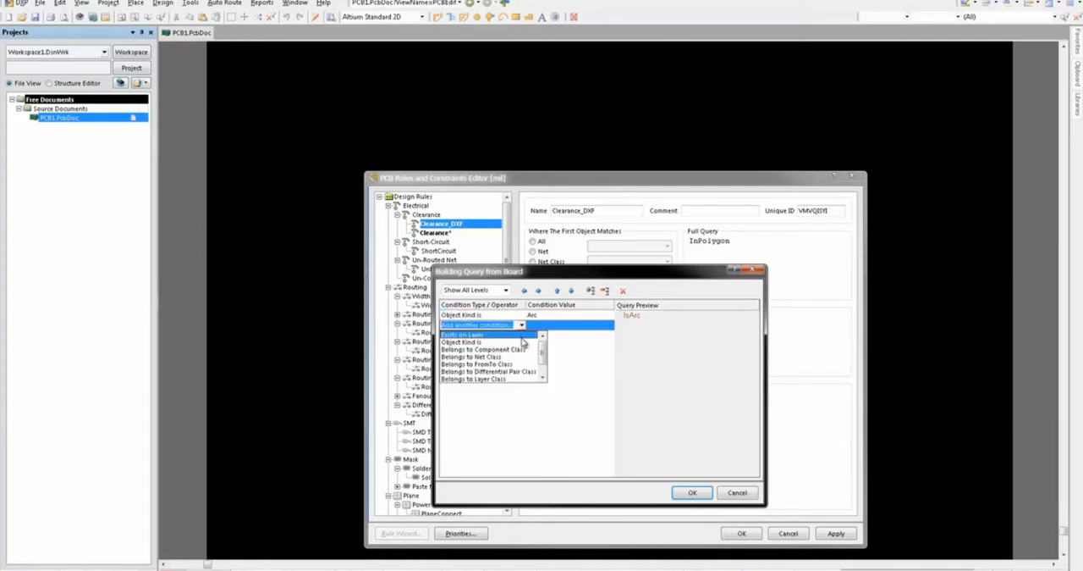
{"action": "left_click", "coordinate": [525, 342]}
{"action": "left_click", "coordinate": [602, 334]}
{"action": "left_click", "coordinate": [610, 336]}
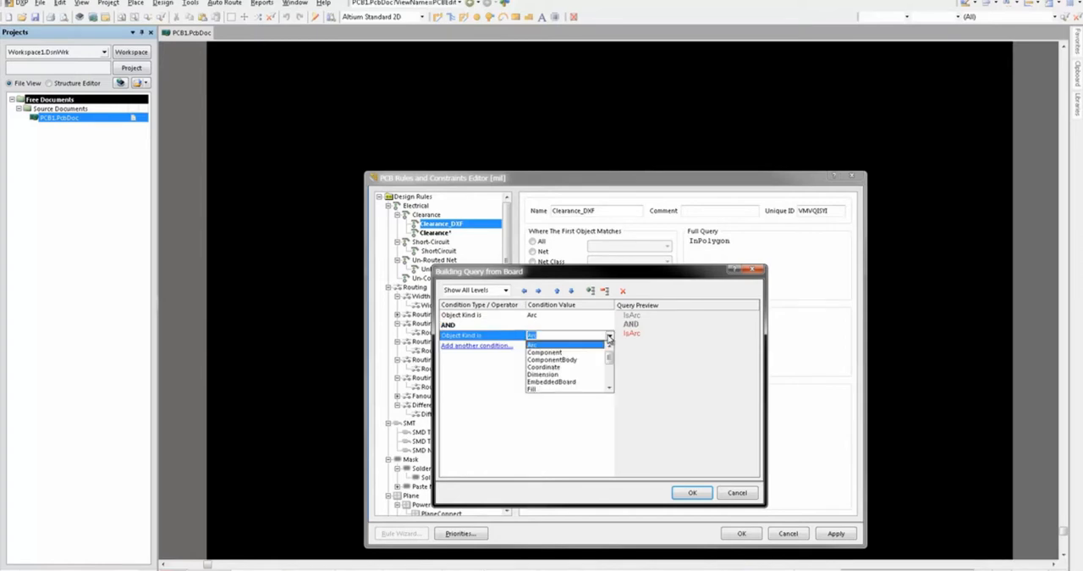
{"action": "left_click_drag", "start_coordinate": [609, 355], "coordinate": [609, 384]}
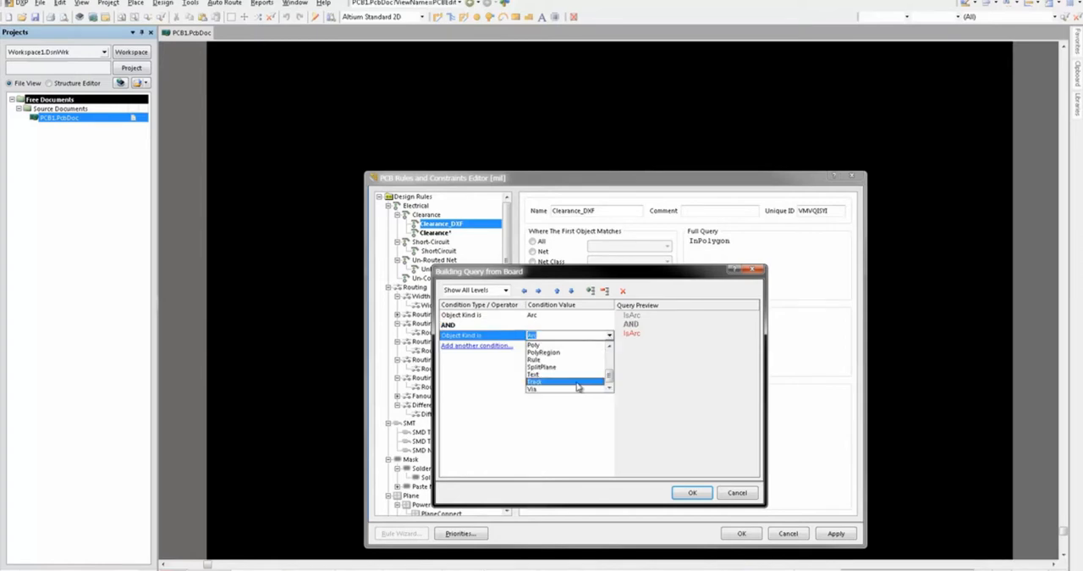
{"action": "left_click", "coordinate": [576, 382]}
Step: Change the operator between the Arc and Track conditions to OR and accept the query
{"action": "left_click", "coordinate": [513, 326]}
{"action": "left_click", "coordinate": [522, 325]}
{"action": "left_click", "coordinate": [524, 341]}
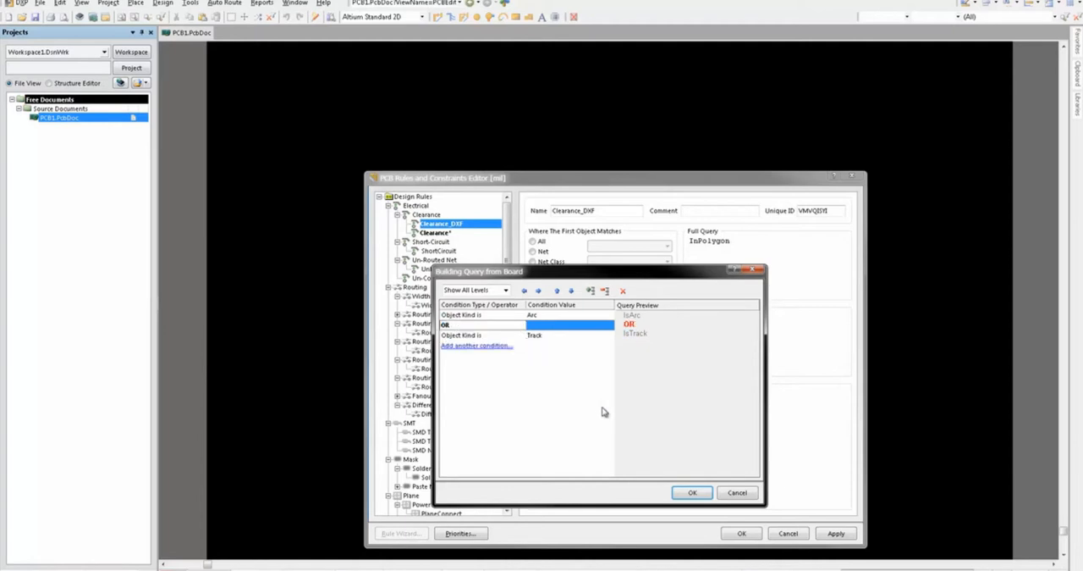
{"action": "left_click", "coordinate": [694, 494]}
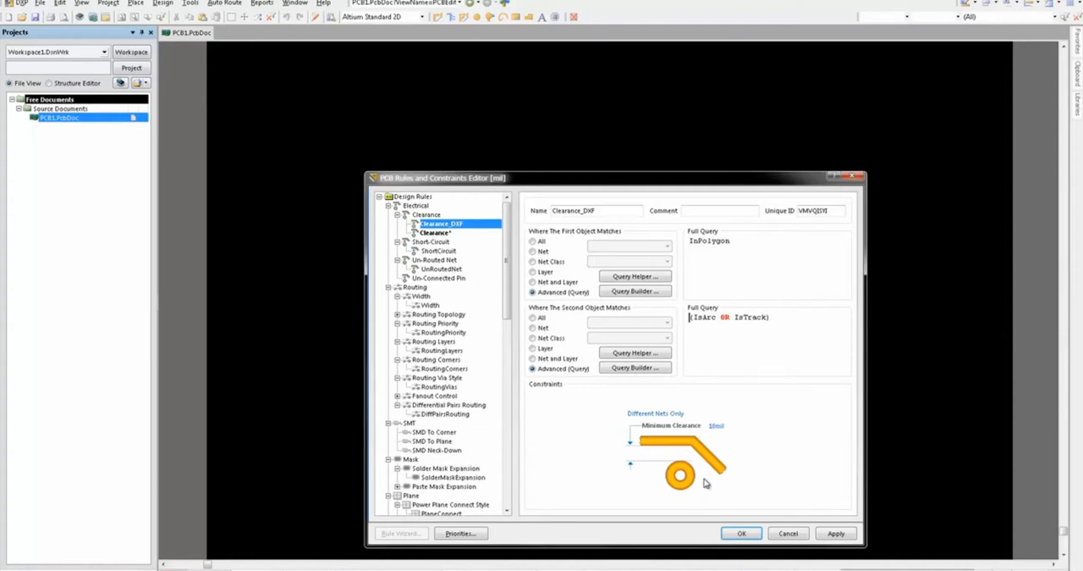
Step: Set the rule's minimum clearance to 1 mil and accept the design rules
{"action": "left_click", "coordinate": [723, 426]}
{"action": "type", "text": "1"}
{"action": "left_click", "coordinate": [745, 532]}
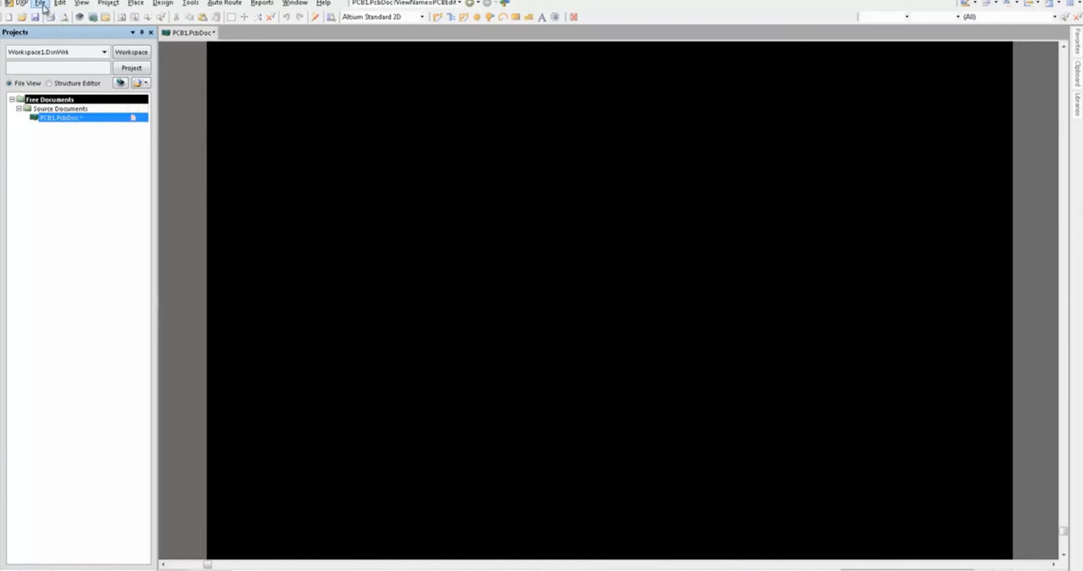
Step: Open the AutoCAD file logo_black.dxf from the logos folder for import into the PCB
{"action": "left_click", "coordinate": [41, 4]}
{"action": "left_click", "coordinate": [61, 42]}
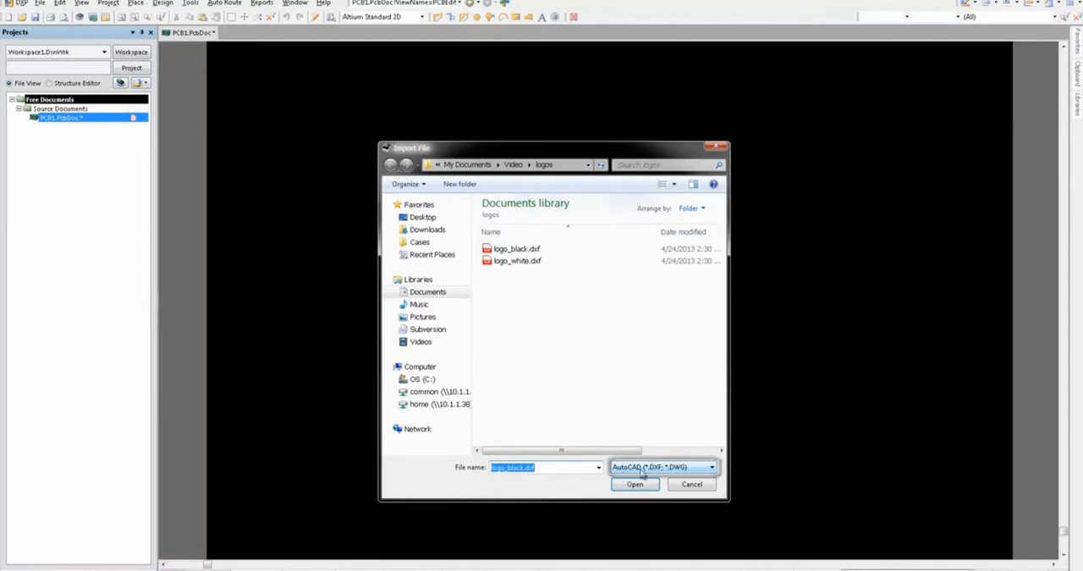
{"action": "left_click", "coordinate": [513, 249]}
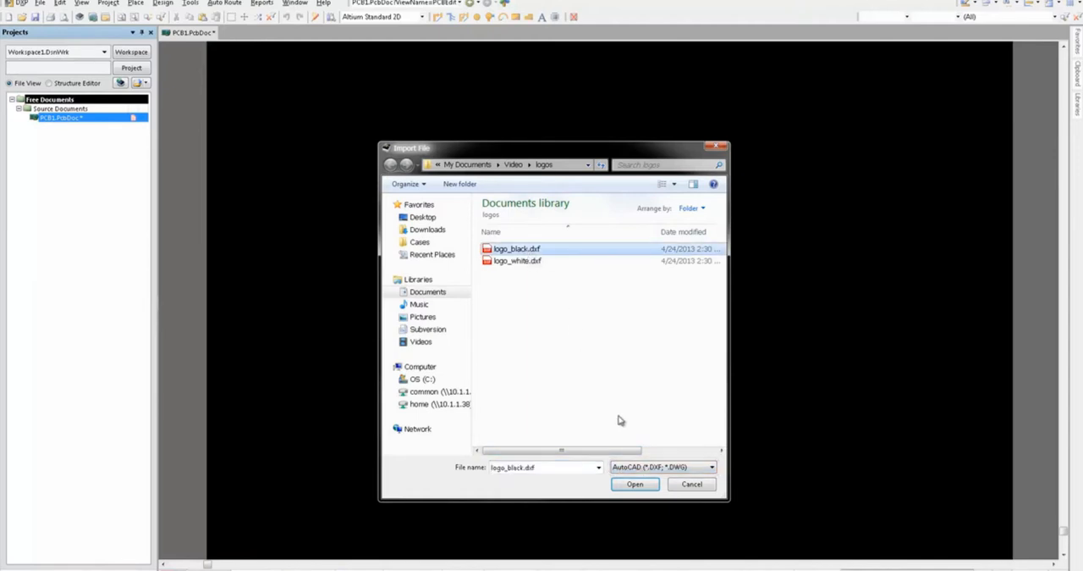
{"action": "left_click", "coordinate": [636, 485]}
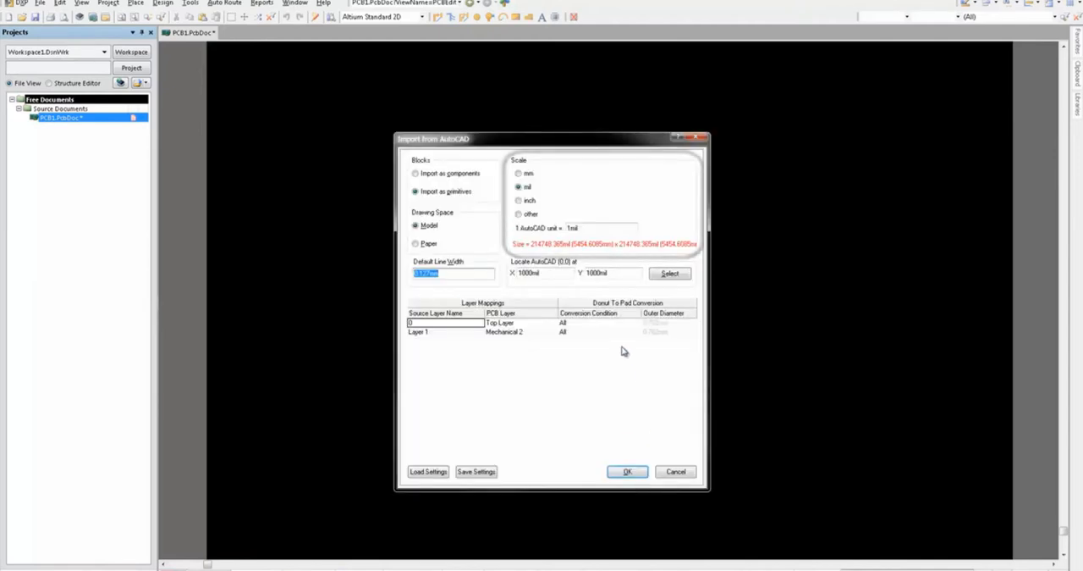
Step: Set the import scale to 1 AutoCAD unit = 5mil and import the logo
{"action": "left_click_drag", "start_coordinate": [590, 228], "coordinate": [545, 228]}
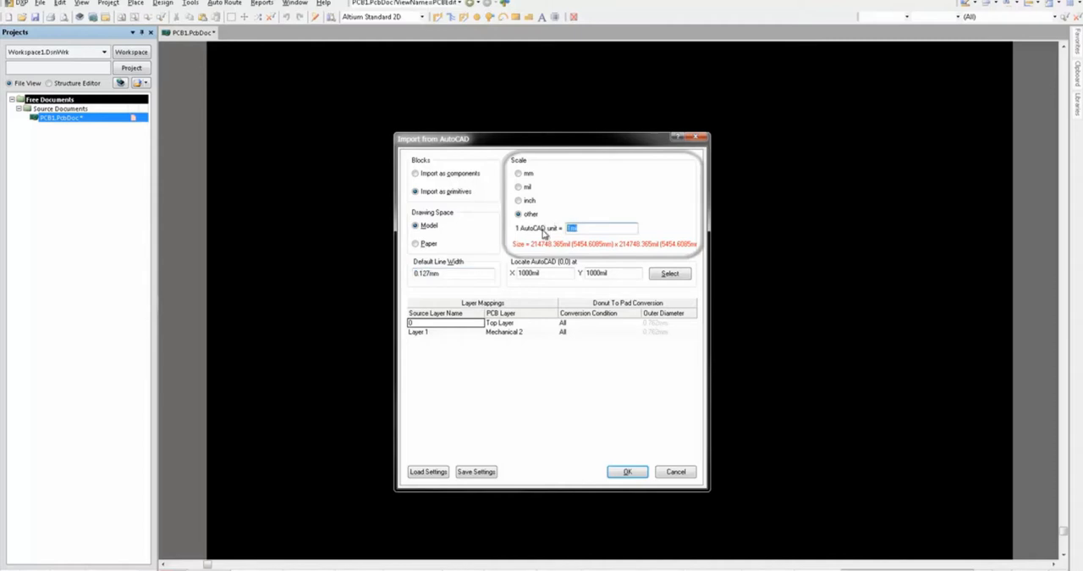
{"action": "type", "text": "5mil"}
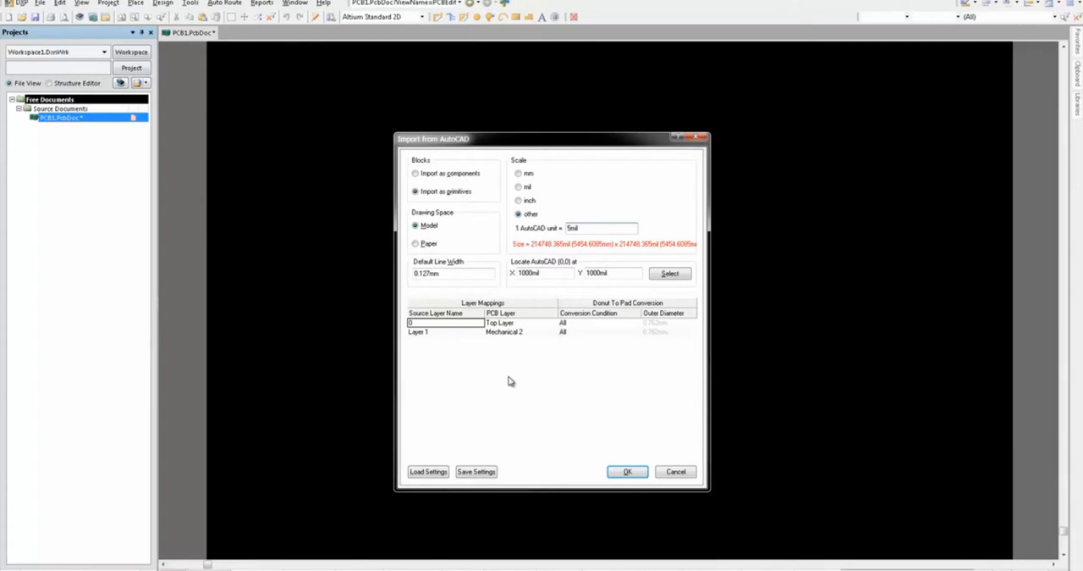
{"action": "left_click", "coordinate": [627, 471]}
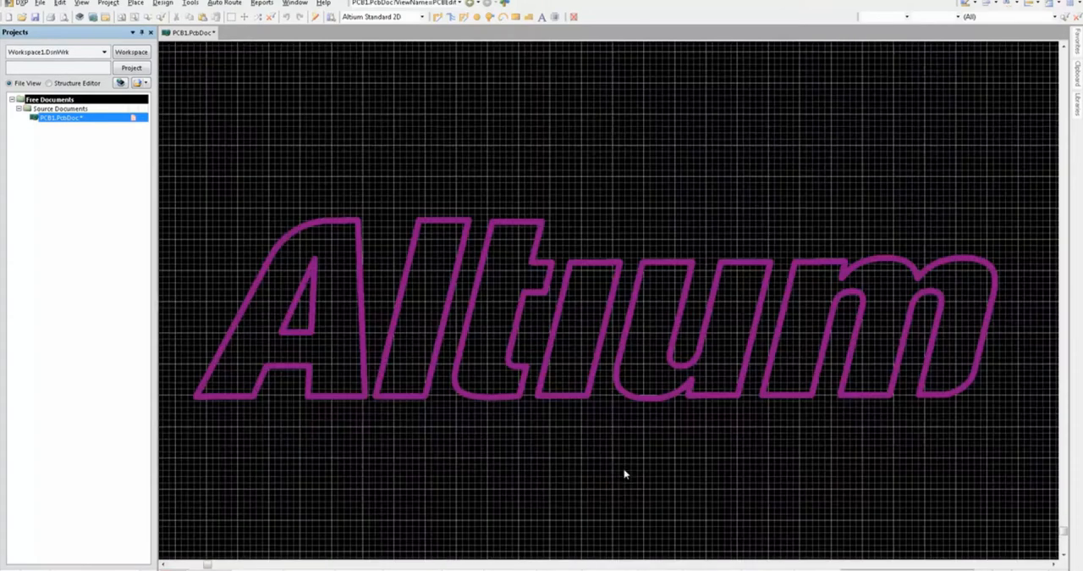
Step: Select all the imported logo outlines, toggle single-layer mode, and assign the outlines to the Top Layer
{"action": "scroll", "coordinate": [624, 466], "scroll_direction": "down", "scroll_amount": 2, "text": "ctrl"}
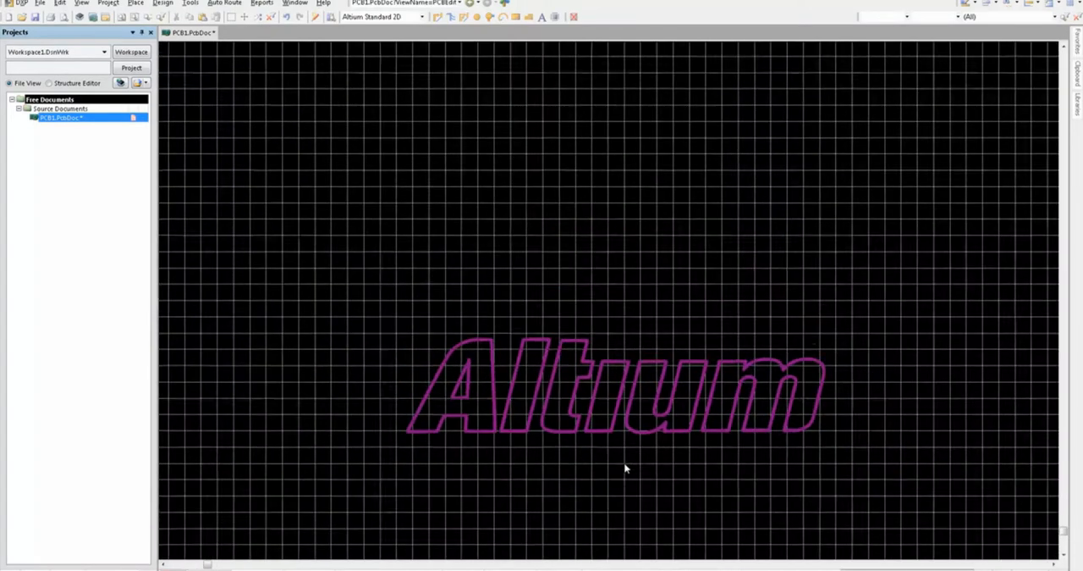
{"action": "right_click_drag", "start_coordinate": [742, 518], "coordinate": [559, 395]}
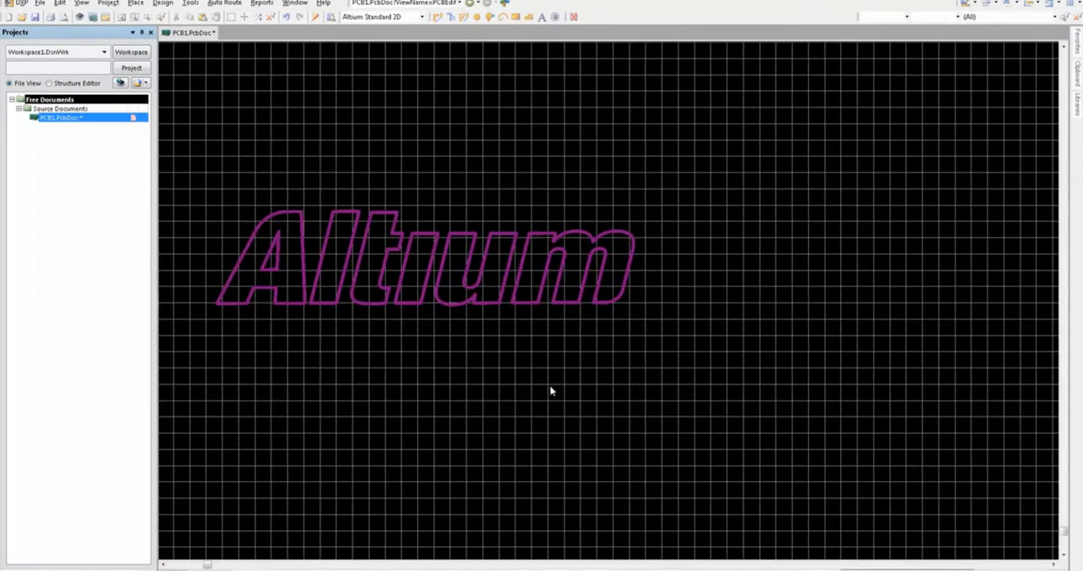
{"action": "left_click_drag", "start_coordinate": [192, 165], "coordinate": [694, 382]}
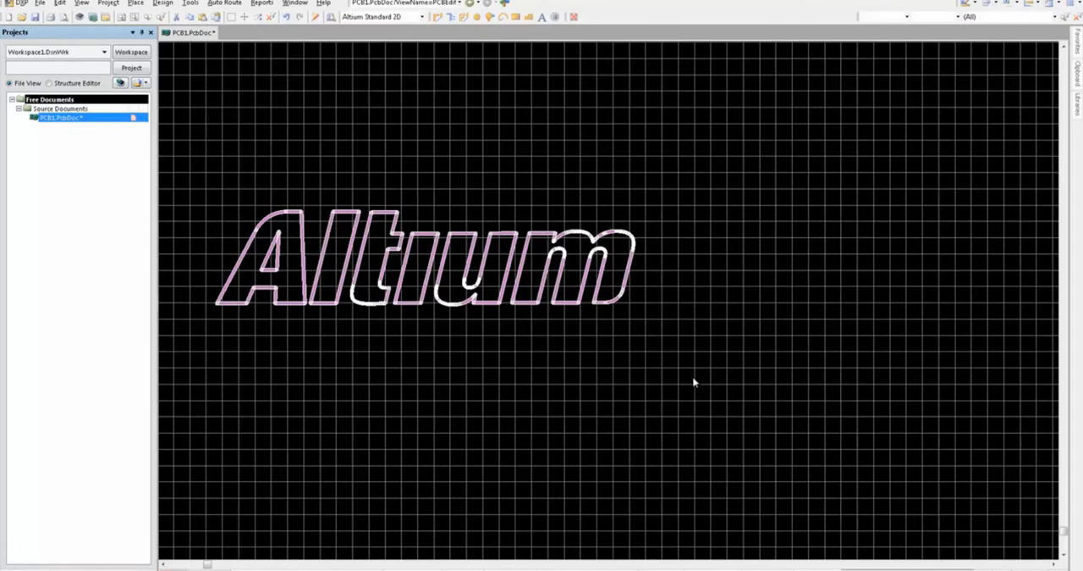
{"action": "key", "text": "shift+s"}
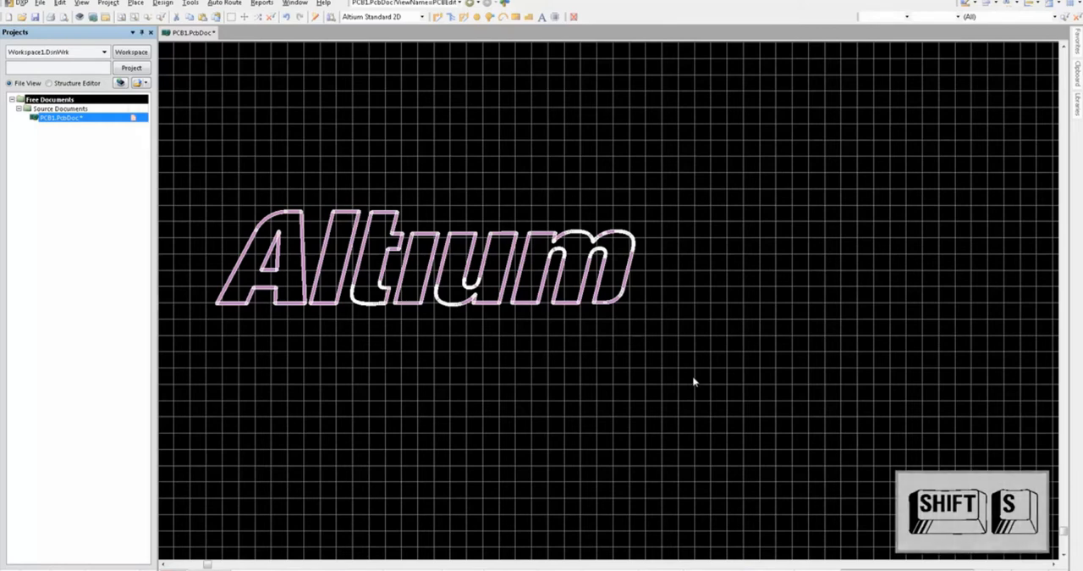
{"action": "key", "text": "F11"}
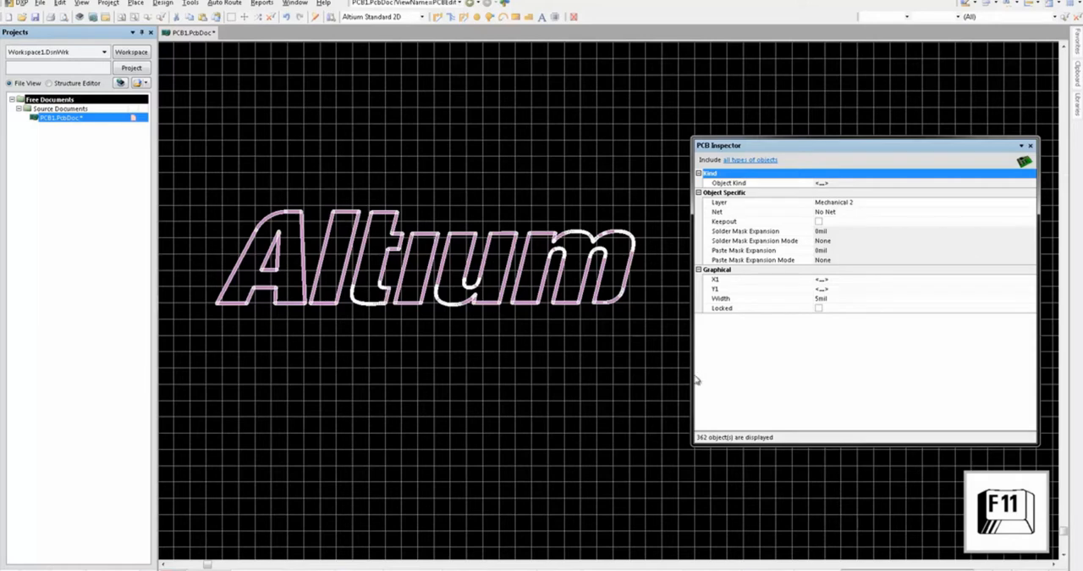
{"action": "left_click", "coordinate": [876, 204]}
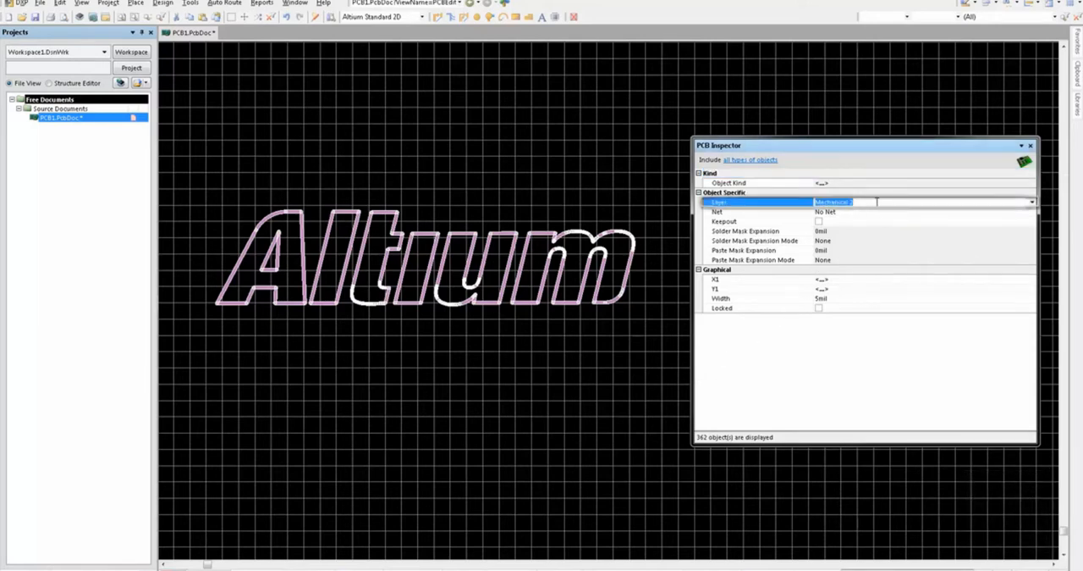
{"action": "type", "text": "Top Layer"}
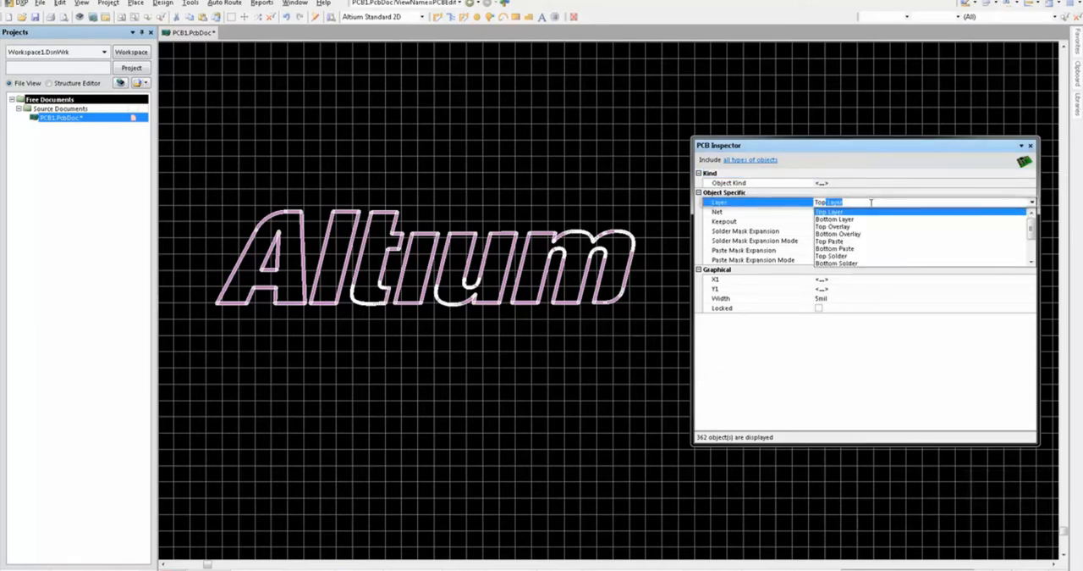
{"action": "key", "text": "Return"}
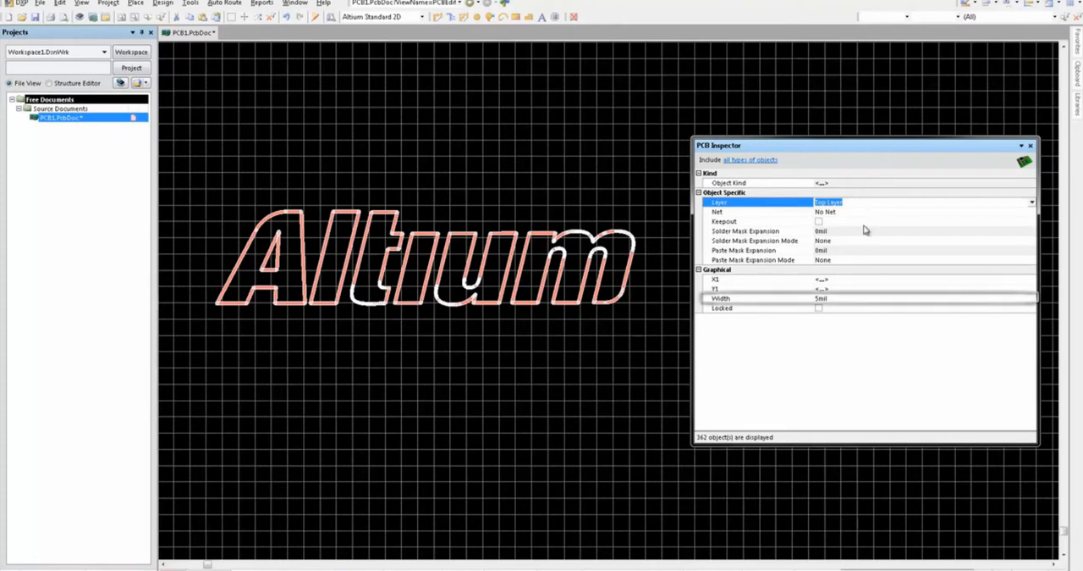
Step: Set the width of all the selected logo outlines to 0.01mil and close the inspector
{"action": "left_click", "coordinate": [837, 297]}
{"action": "type", "text": "0.01mil"}
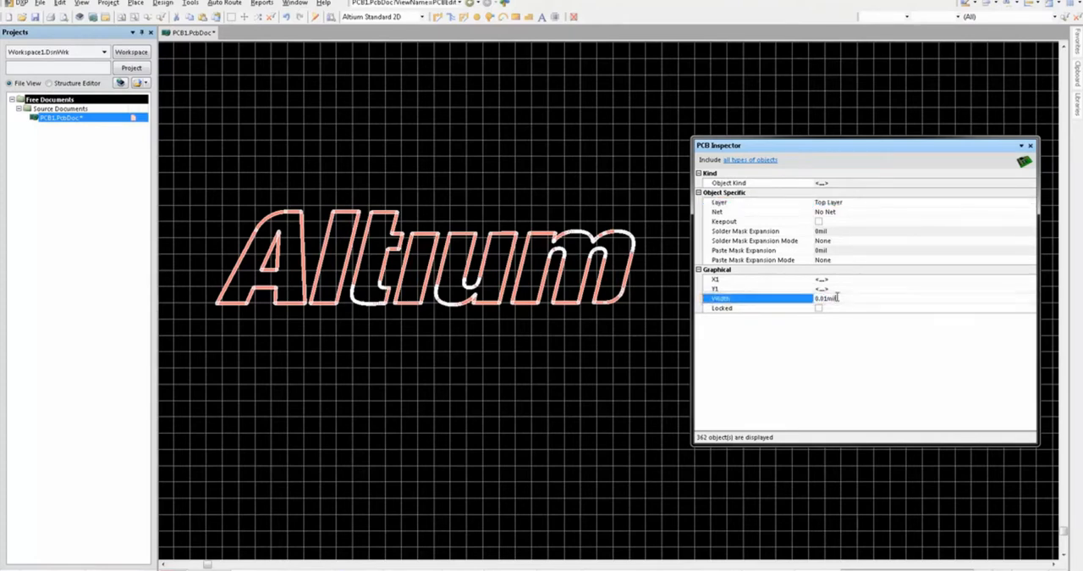
{"action": "key", "text": "Return"}
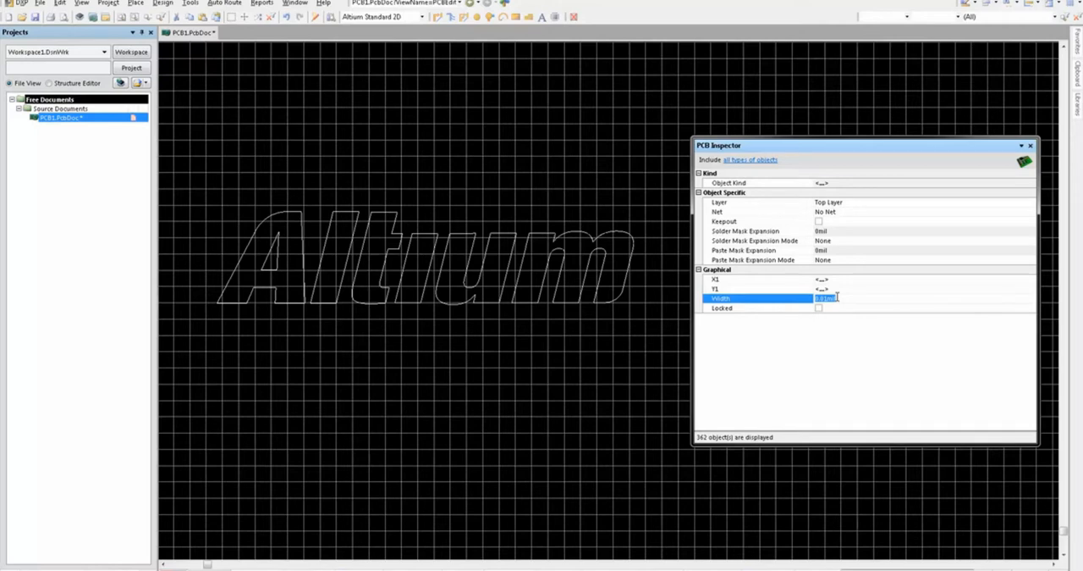
{"action": "left_click", "coordinate": [1030, 146]}
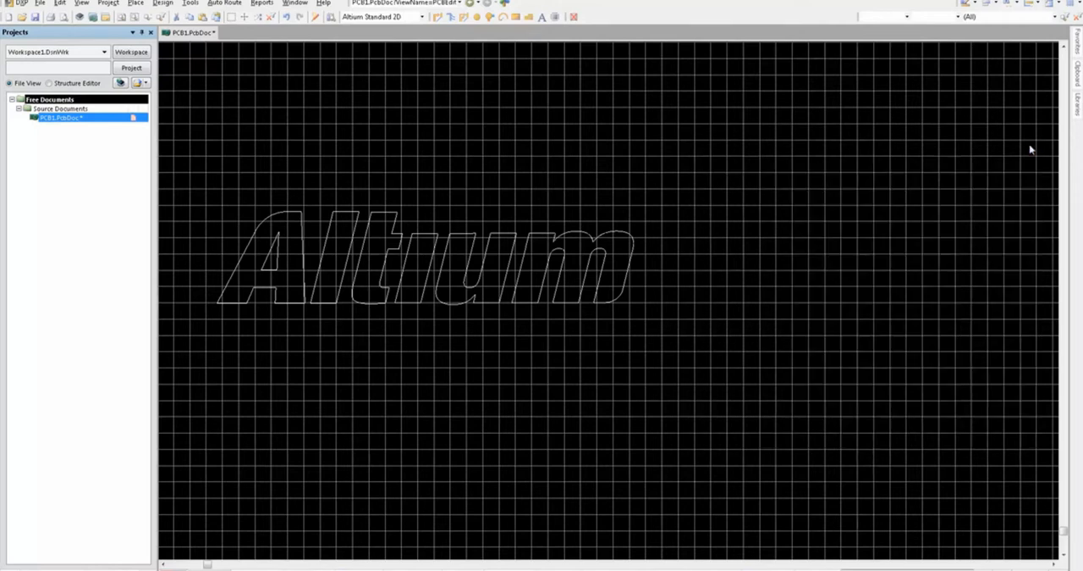
Step: Place a solid polygon pour on the Top Layer with no net, drawn as a roughly rectangular area around the whole logo
{"action": "key", "text": "p"}
{"action": "key", "text": "g"}
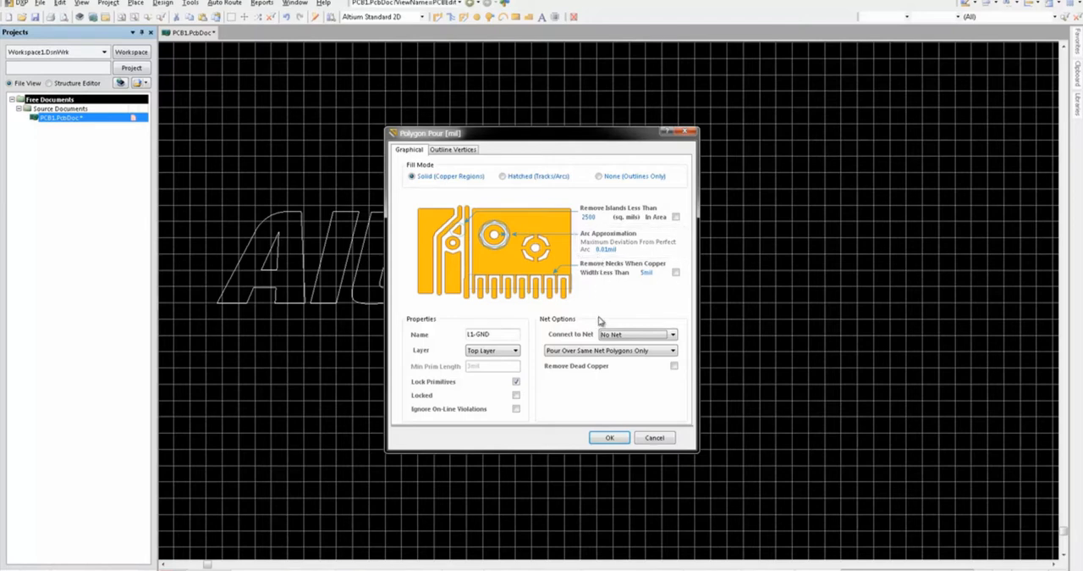
{"action": "left_click", "coordinate": [607, 437]}
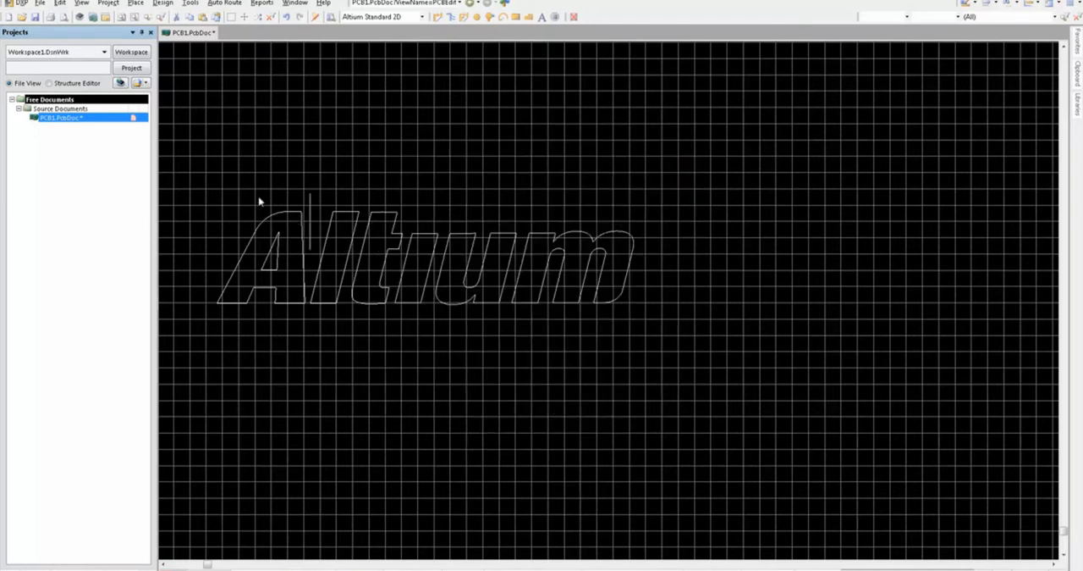
{"action": "left_click", "coordinate": [203, 182]}
{"action": "left_click", "coordinate": [194, 361]}
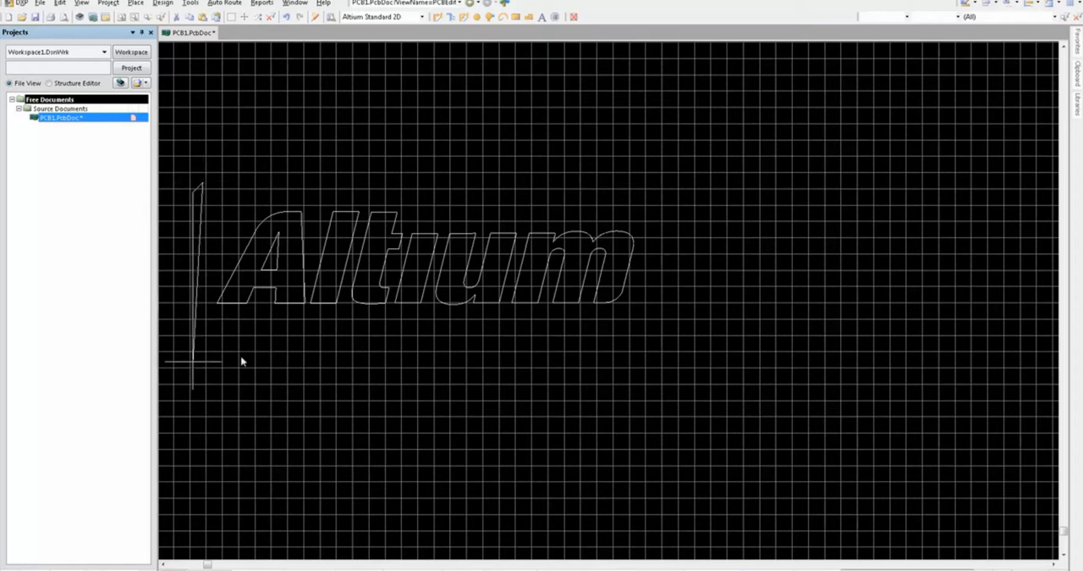
{"action": "left_click", "coordinate": [712, 367]}
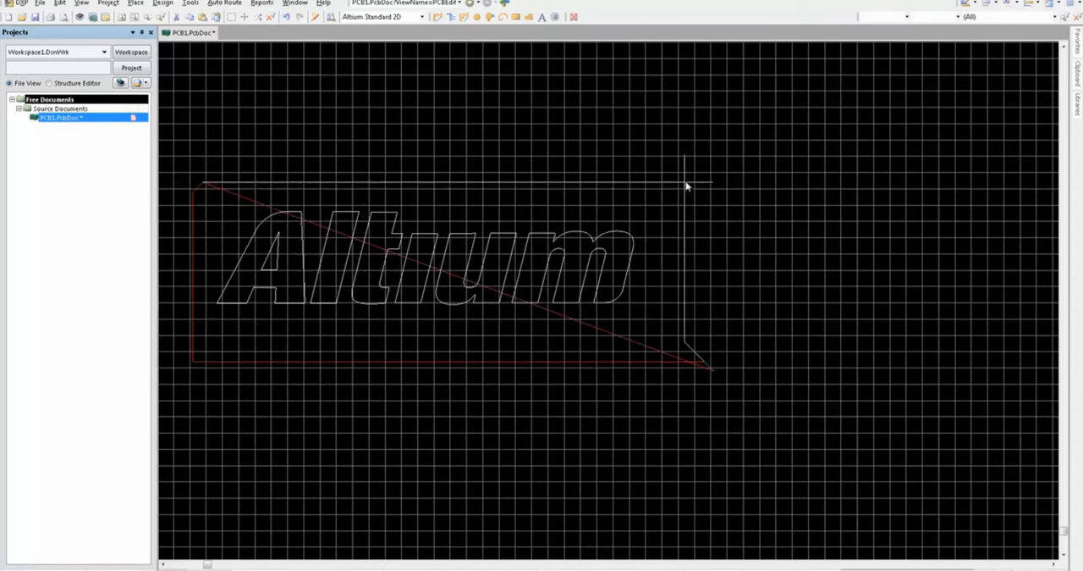
{"action": "left_click", "coordinate": [687, 183]}
{"action": "right_click", "coordinate": [686, 183]}
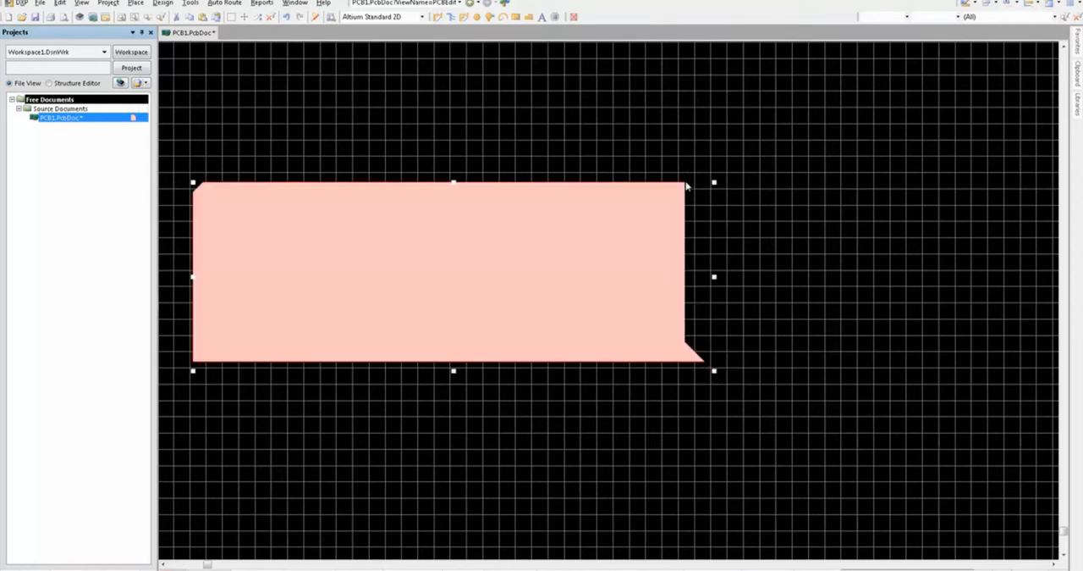
Step: Explode the polygon pour into free primitives and delete the outer region surrounding the logo letters
{"action": "right_click", "coordinate": [628, 200]}
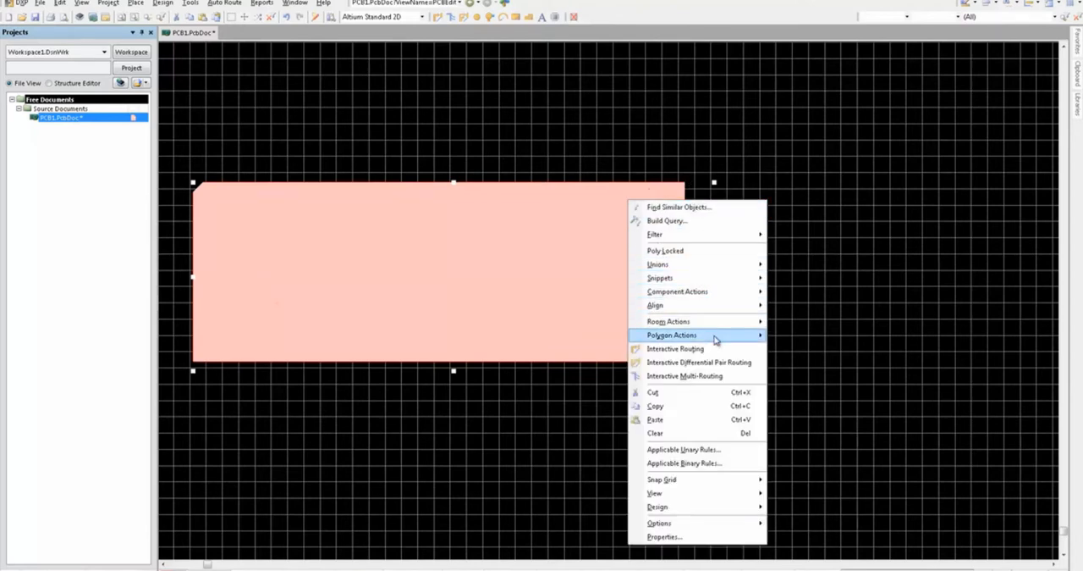
{"action": "mouse_move", "coordinate": [715, 338]}
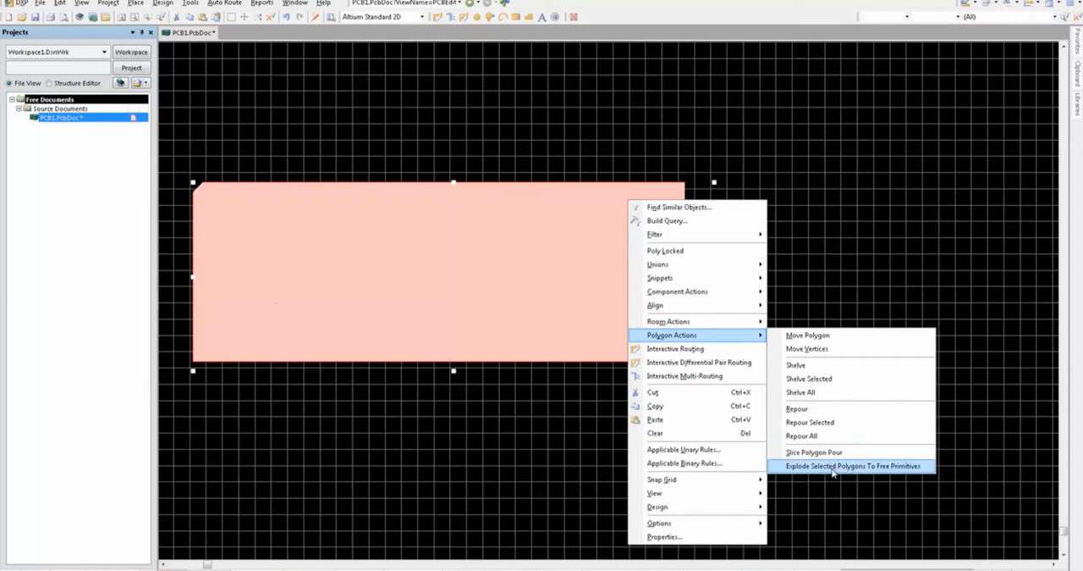
{"action": "left_click", "coordinate": [819, 466]}
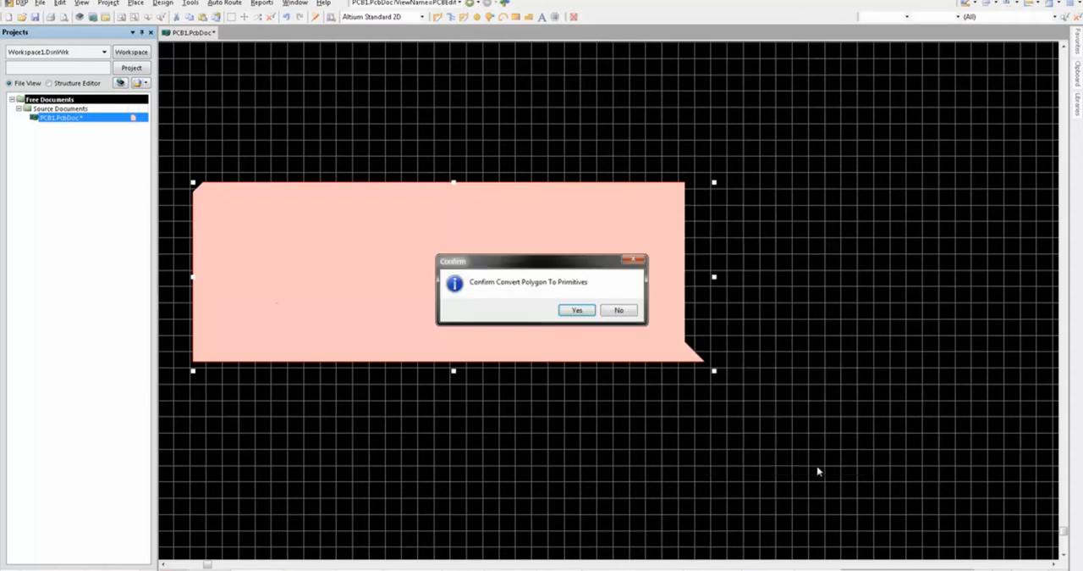
{"action": "left_click", "coordinate": [577, 310]}
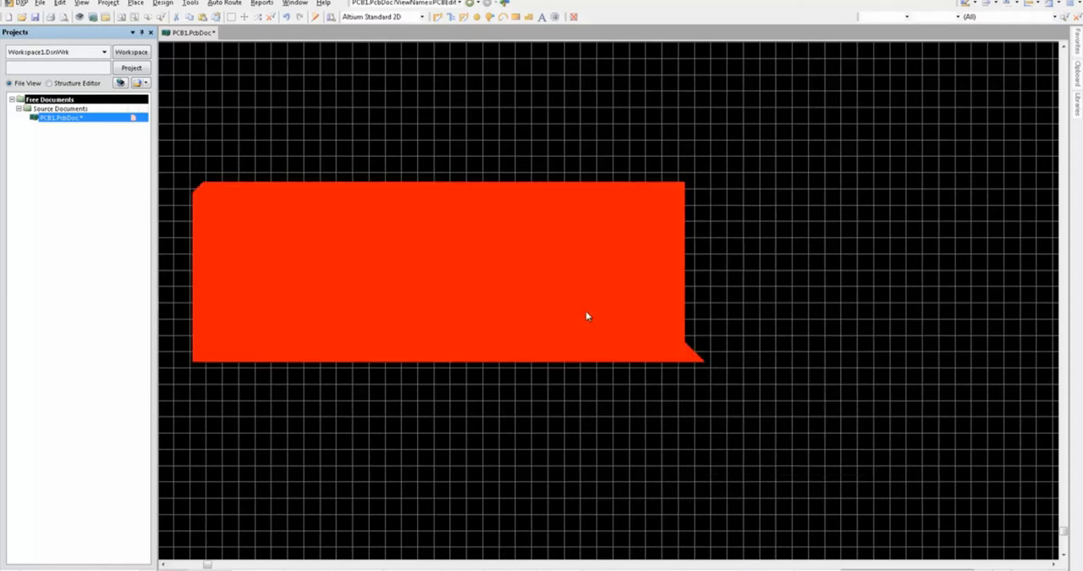
{"action": "left_click", "coordinate": [649, 204]}
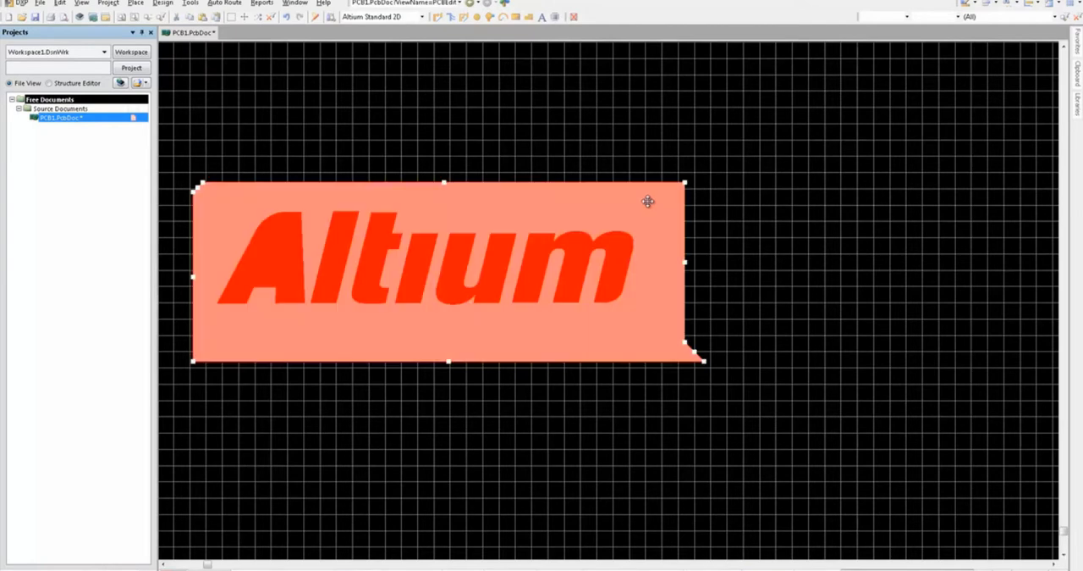
{"action": "key", "text": "Delete"}
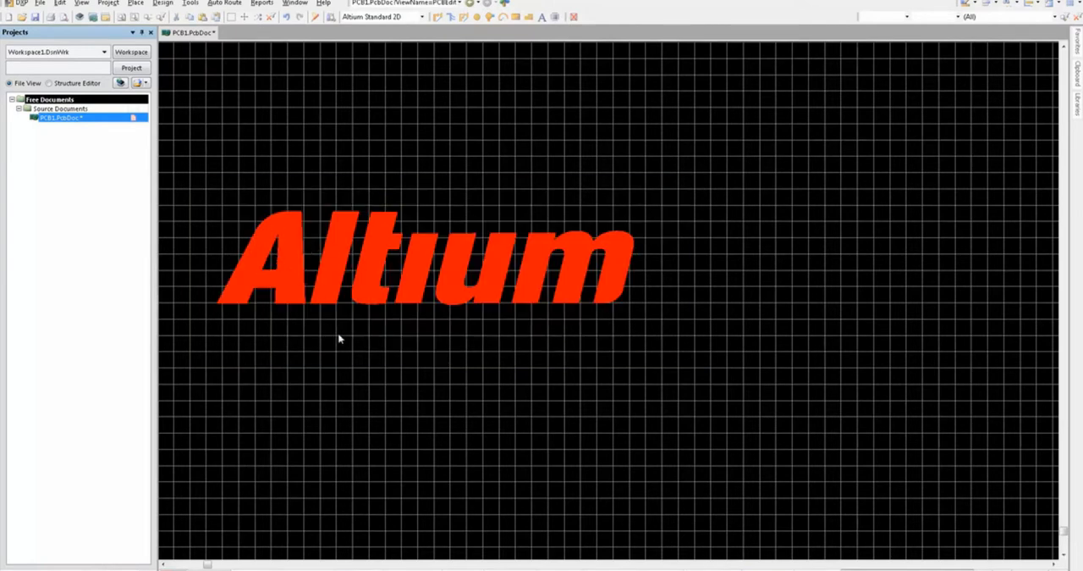
Step: Select all the filled logo letters with their outlines and assign them to the Top Overlay layer
{"action": "left_click_drag", "start_coordinate": [200, 176], "coordinate": [698, 354]}
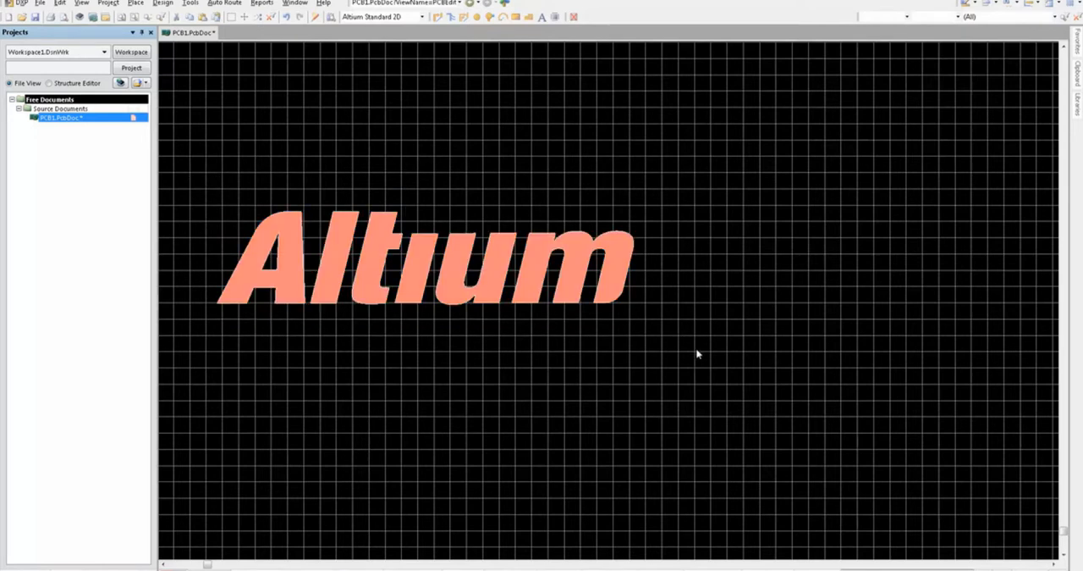
{"action": "key", "text": "F11"}
{"action": "left_click", "coordinate": [844, 204]}
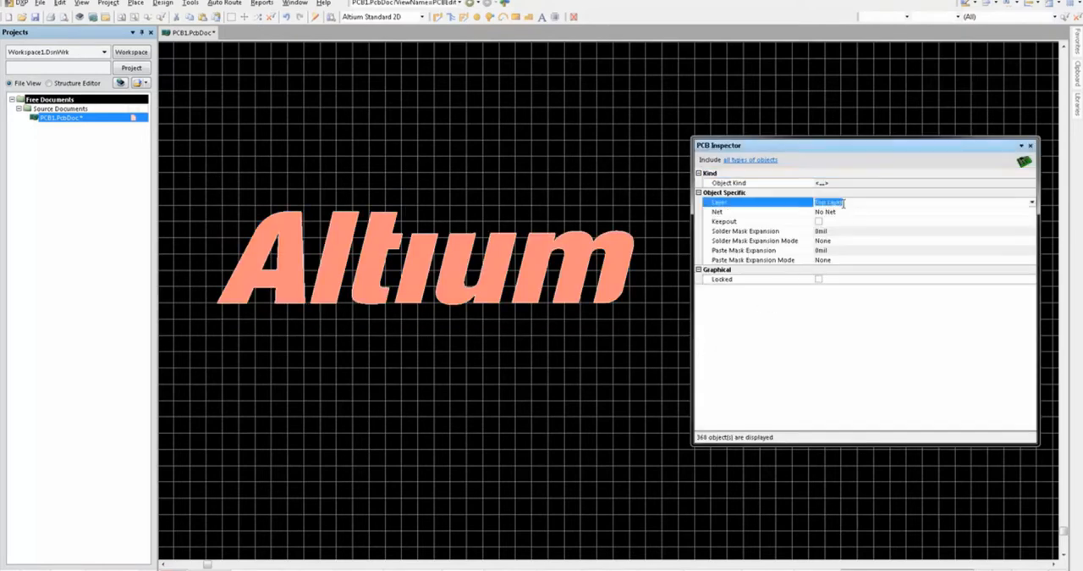
{"action": "left_click", "coordinate": [844, 203]}
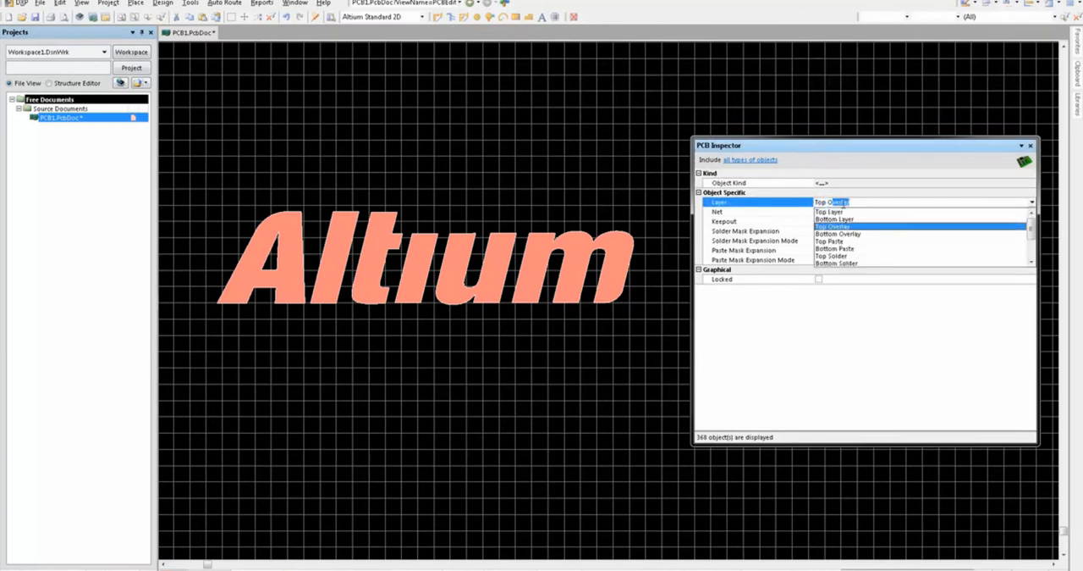
{"action": "left_click", "coordinate": [844, 226]}
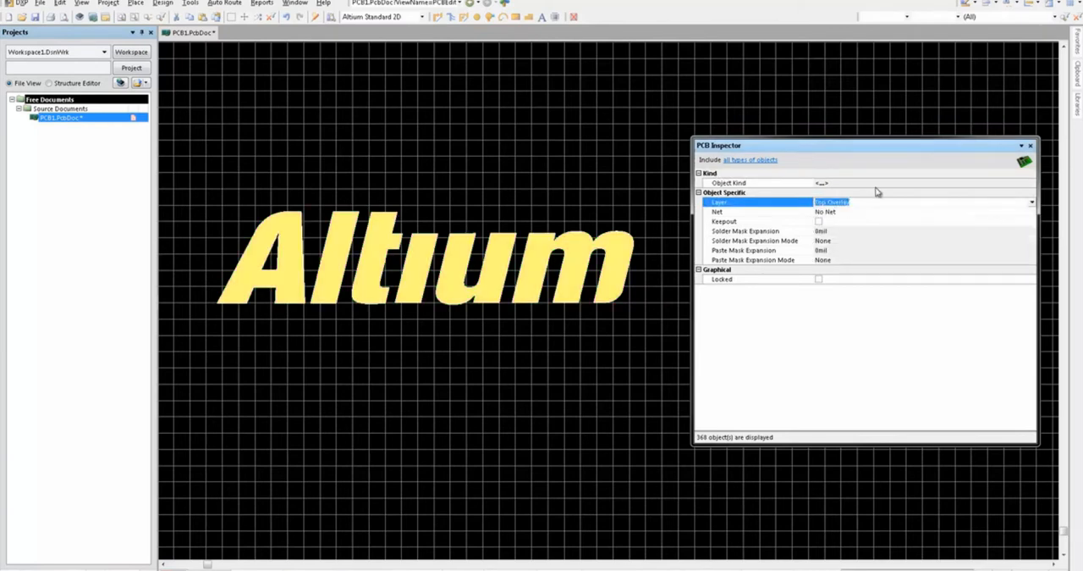
{"action": "left_click", "coordinate": [1031, 146]}
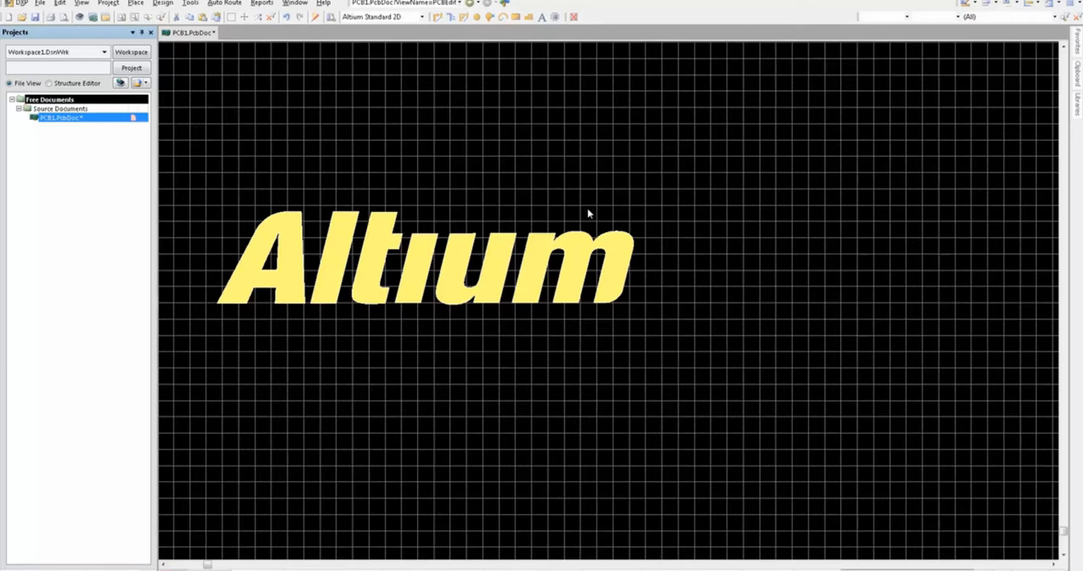
Step: Create a union from the selected logo objects and move the logo slightly right and up
{"action": "right_click", "coordinate": [616, 242]}
{"action": "mouse_move", "coordinate": [736, 297]}
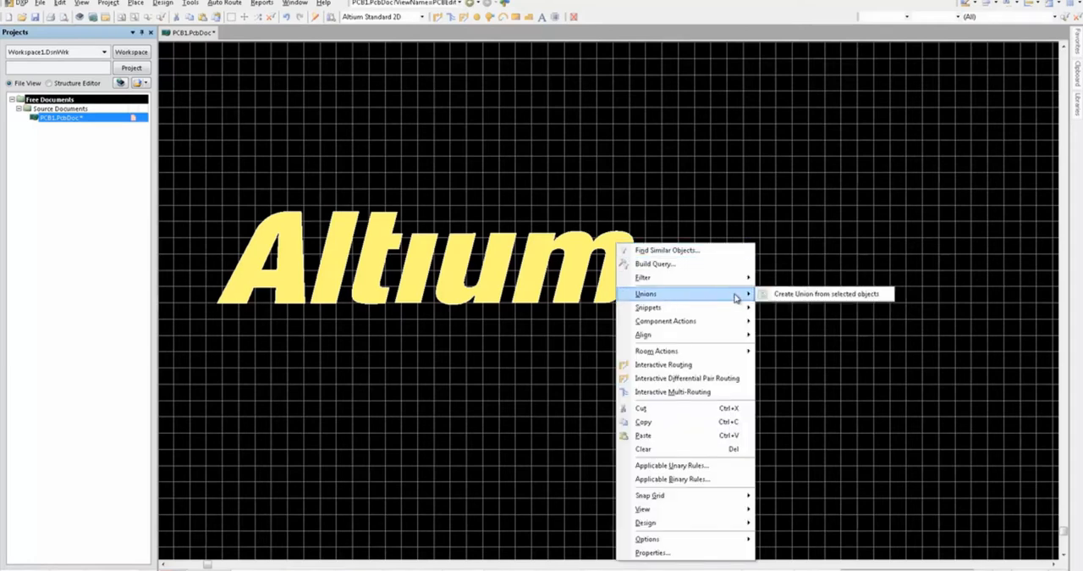
{"action": "left_click", "coordinate": [780, 294]}
{"action": "left_click", "coordinate": [541, 310]}
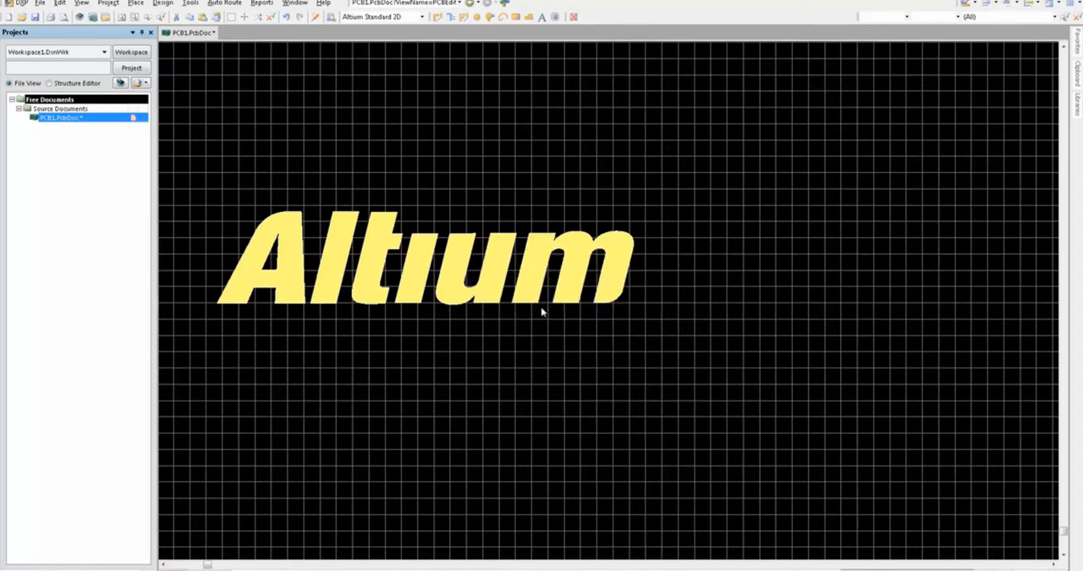
{"action": "mouse_move", "coordinate": [535, 270]}
{"action": "left_mouse_down"}
{"action": "mouse_move", "coordinate": [534, 344]}
{"action": "mouse_move", "coordinate": [742, 353]}
{"action": "mouse_move", "coordinate": [781, 200]}
{"action": "mouse_move", "coordinate": [565, 163]}
{"action": "mouse_move", "coordinate": [508, 224]}
{"action": "mouse_move", "coordinate": [553, 262]}
{"action": "left_mouse_up"}
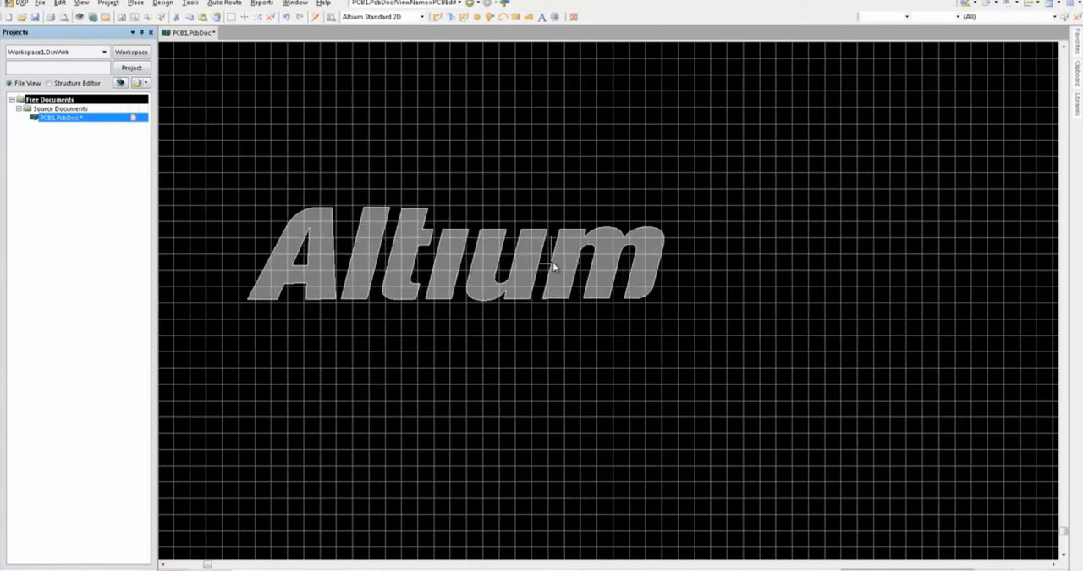
{"action": "left_click", "coordinate": [552, 261]}
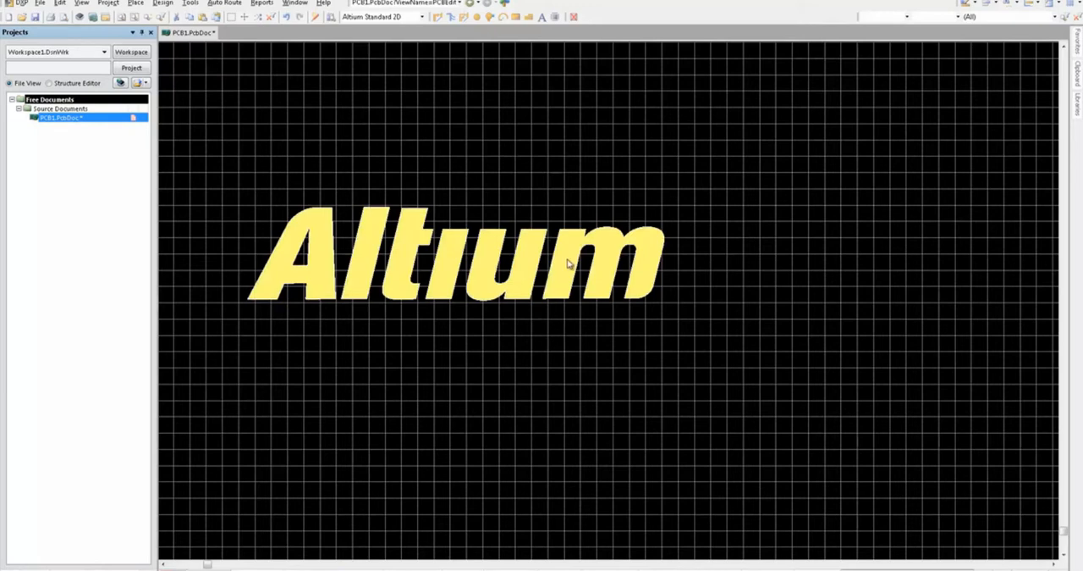
Step: Resize the logo union, enlarging it outward from its upper-right corner
{"action": "right_click", "coordinate": [567, 263]}
{"action": "mouse_move", "coordinate": [617, 314]}
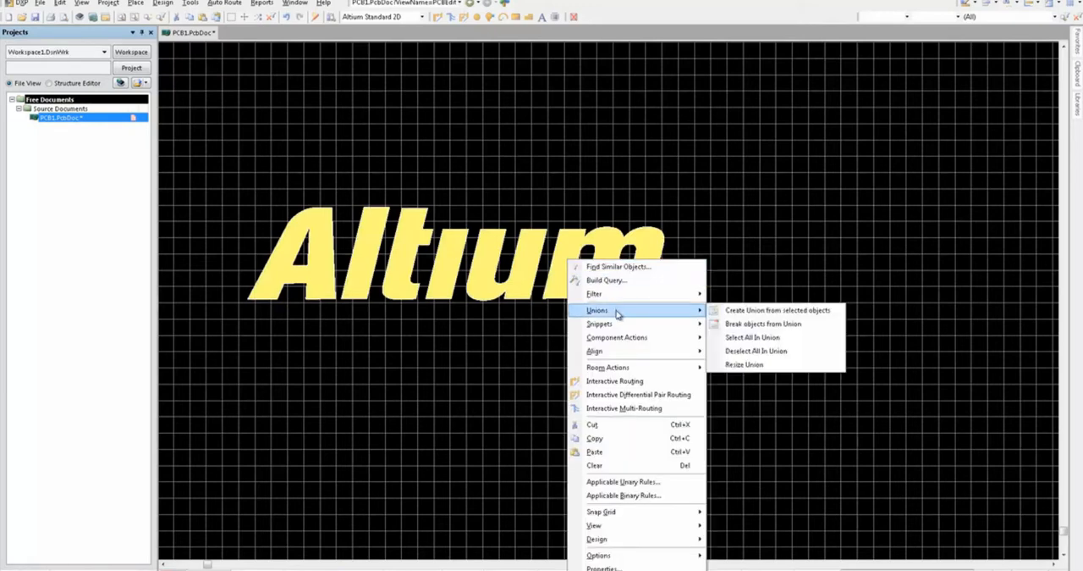
{"action": "left_click", "coordinate": [759, 364]}
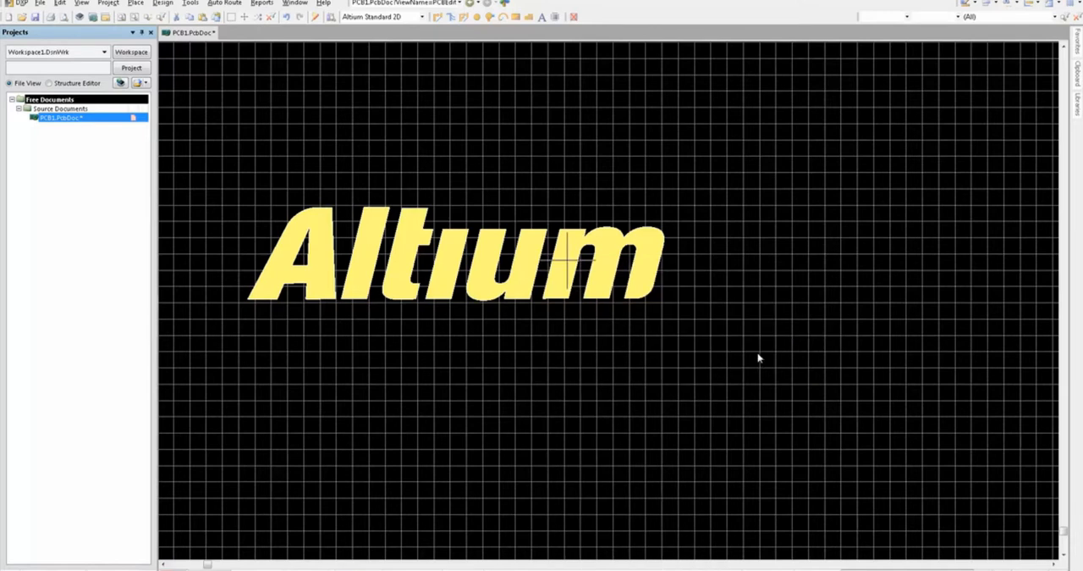
{"action": "left_click", "coordinate": [648, 237]}
{"action": "left_click_drag", "start_coordinate": [667, 210], "coordinate": [833, 140]}
{"action": "left_click", "coordinate": [833, 139]}
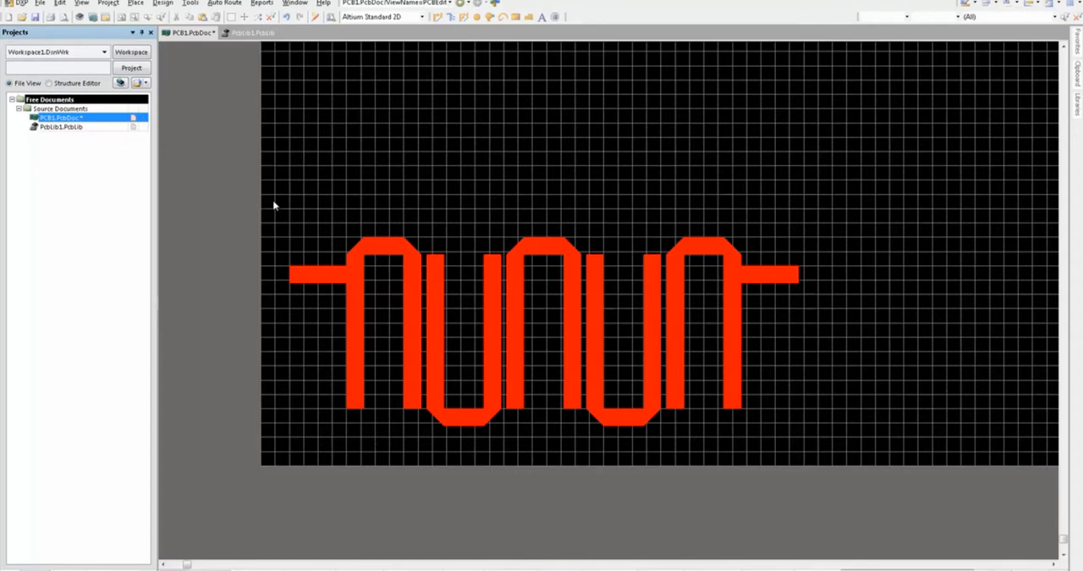
Step: Copy the entire meandering copper shape in PCB1.PcbDoc, using the end of its left stub as the reference point
{"action": "left_click_drag", "start_coordinate": [273, 201], "coordinate": [859, 455]}
{"action": "key", "text": "ctrl+c"}
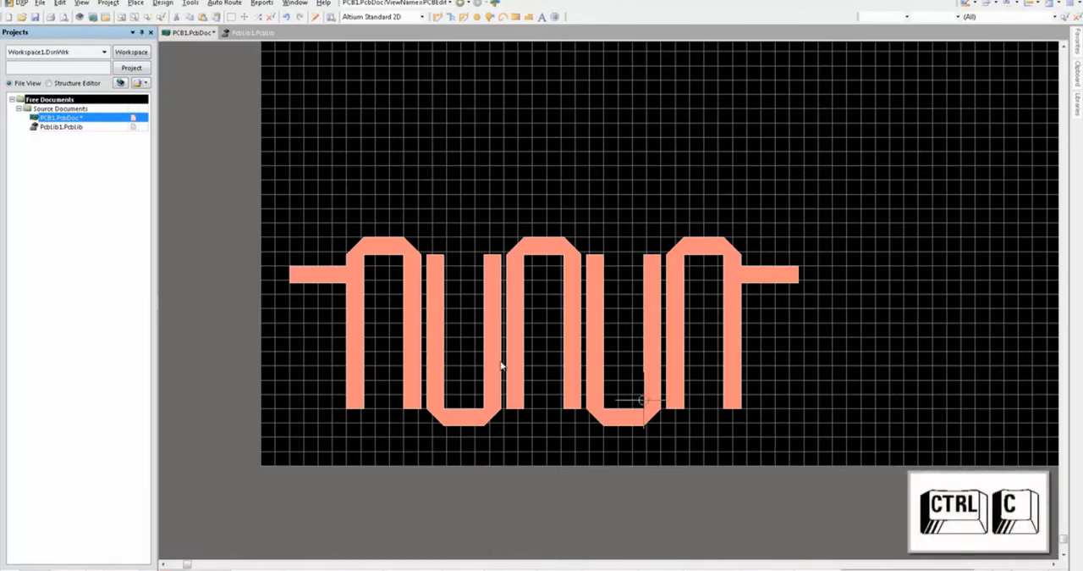
{"action": "left_click", "coordinate": [289, 281]}
Step: Paste the copied copper shape into the PCB library PcbLib1.PcbLib
{"action": "left_click", "coordinate": [252, 33]}
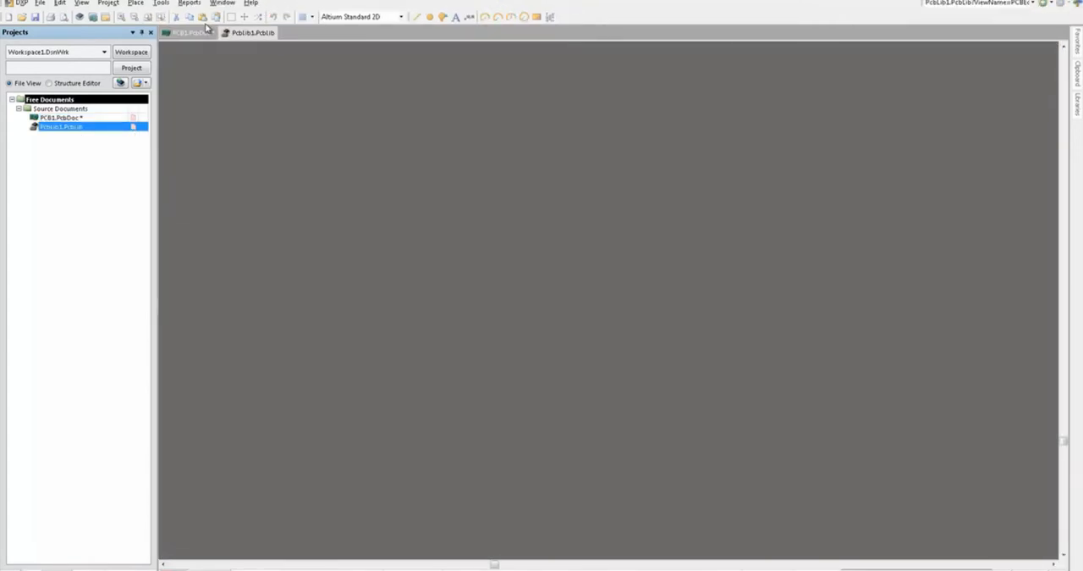
{"action": "key", "text": "ctrl+v"}
{"action": "left_click", "coordinate": [447, 276]}
{"action": "key", "text": "v"}
{"action": "key", "text": "f"}
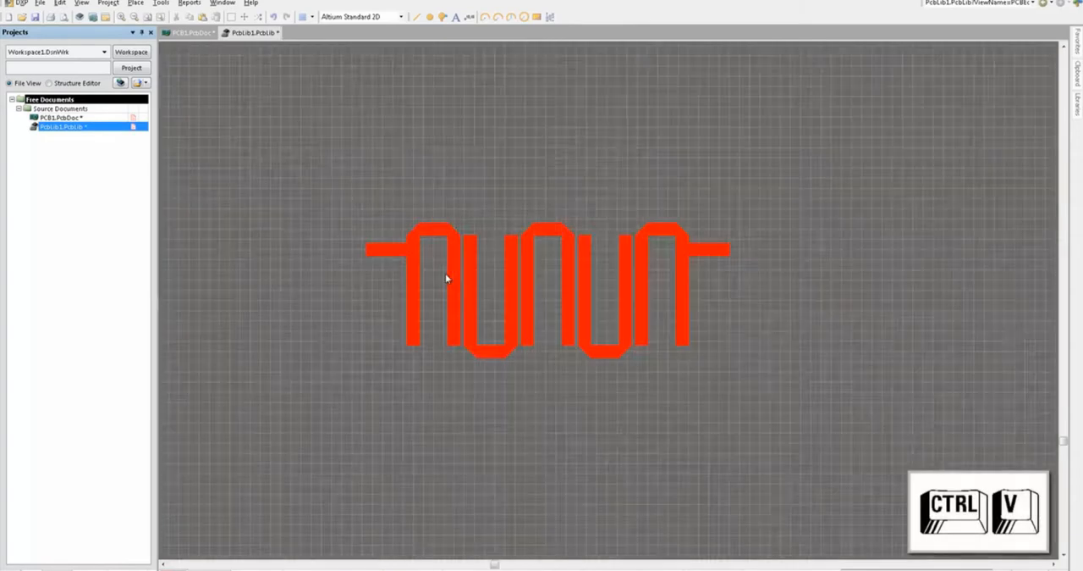
{"action": "scroll", "coordinate": [446, 278], "scroll_direction": "down", "scroll_amount": 2, "text": "ctrl"}
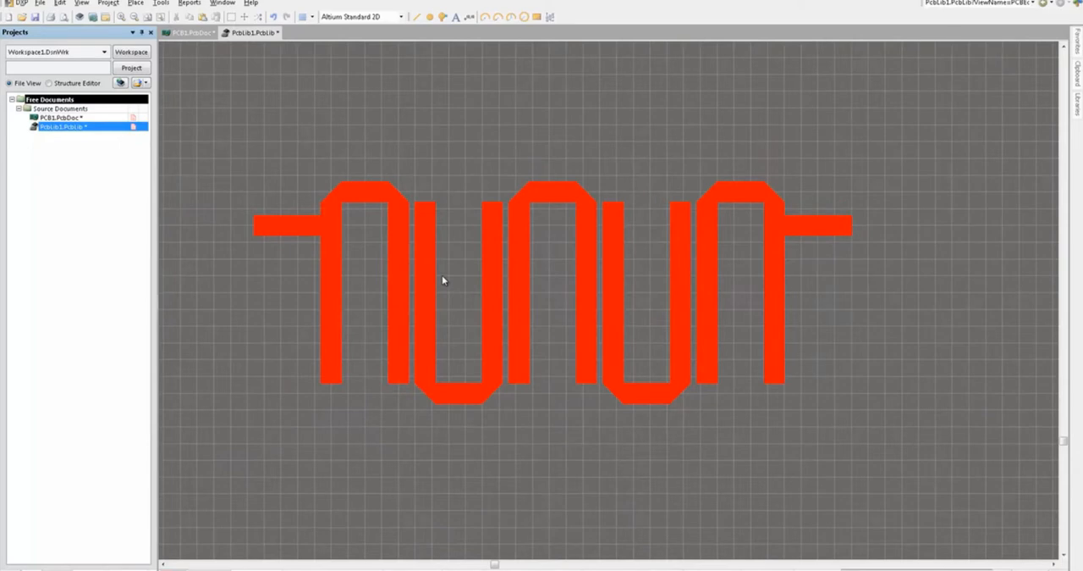
Step: Place two pads on the pasted shape, one at the outer end of each horizontal stub
{"action": "left_click", "coordinate": [135, 3]}
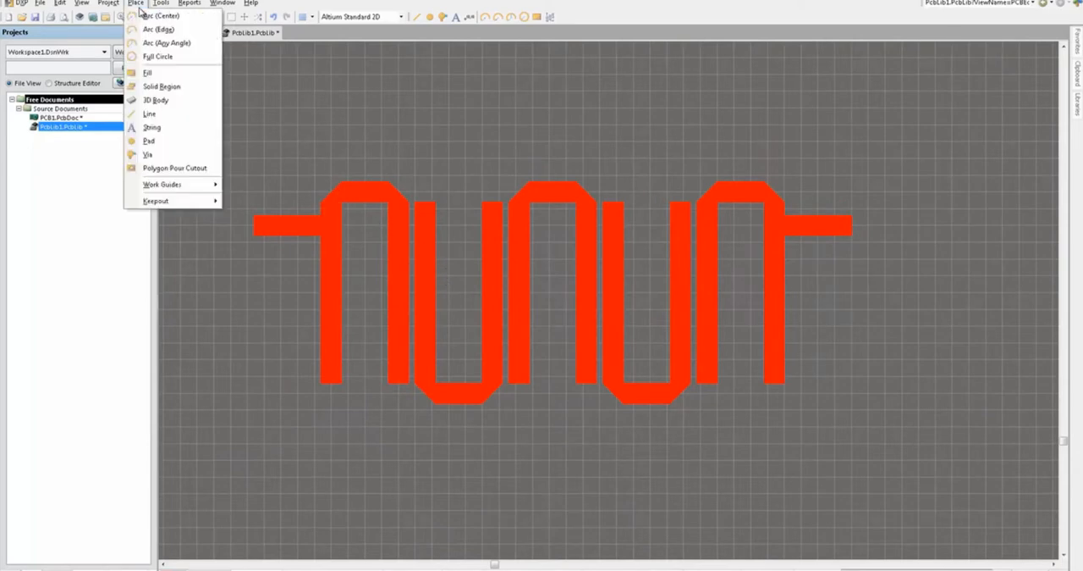
{"action": "left_click", "coordinate": [161, 141]}
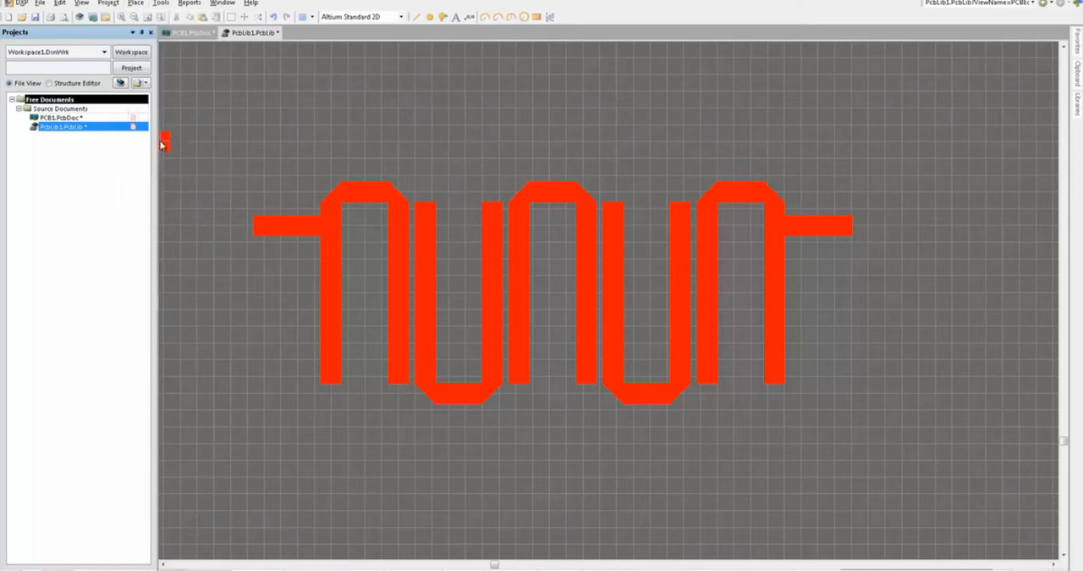
{"action": "left_click", "coordinate": [264, 226]}
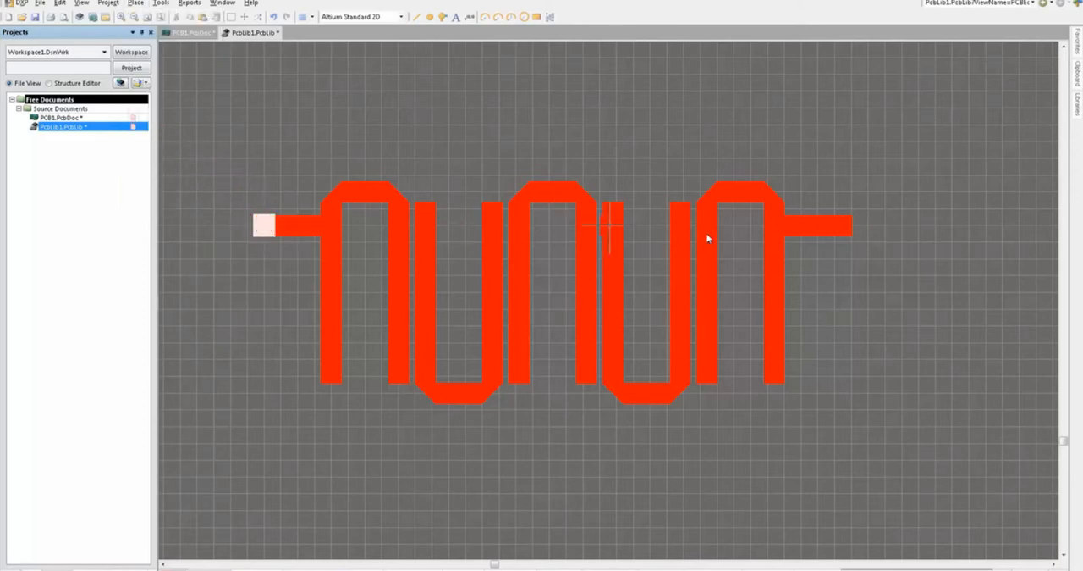
{"action": "left_click", "coordinate": [842, 227]}
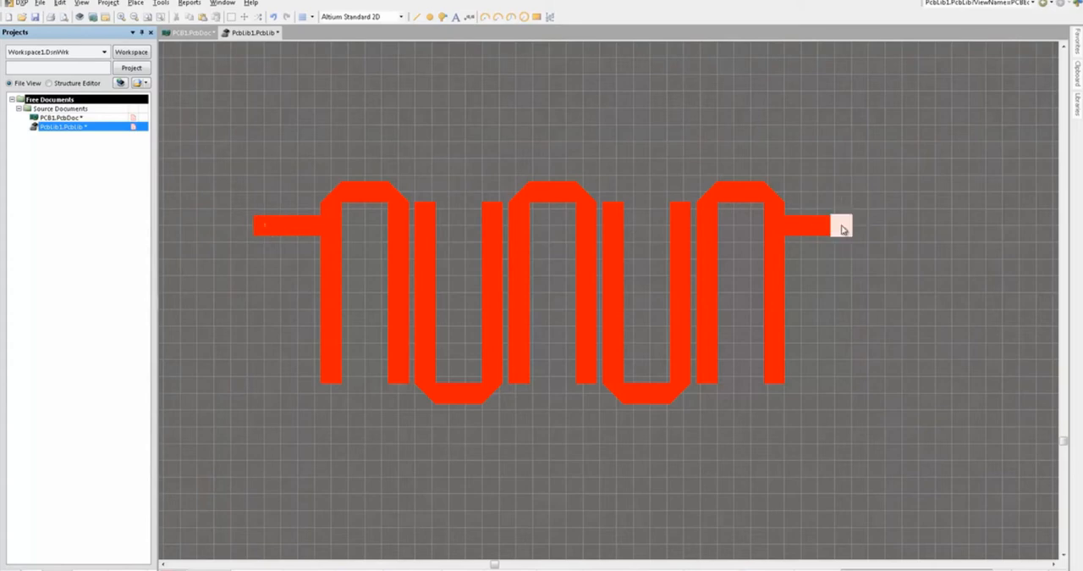
{"action": "right_click", "coordinate": [829, 188]}
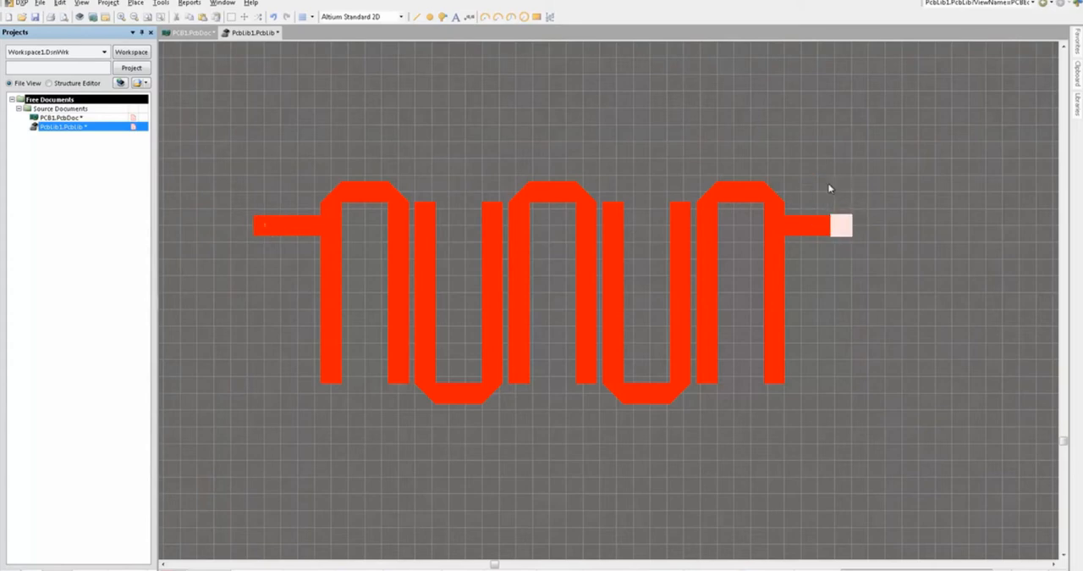